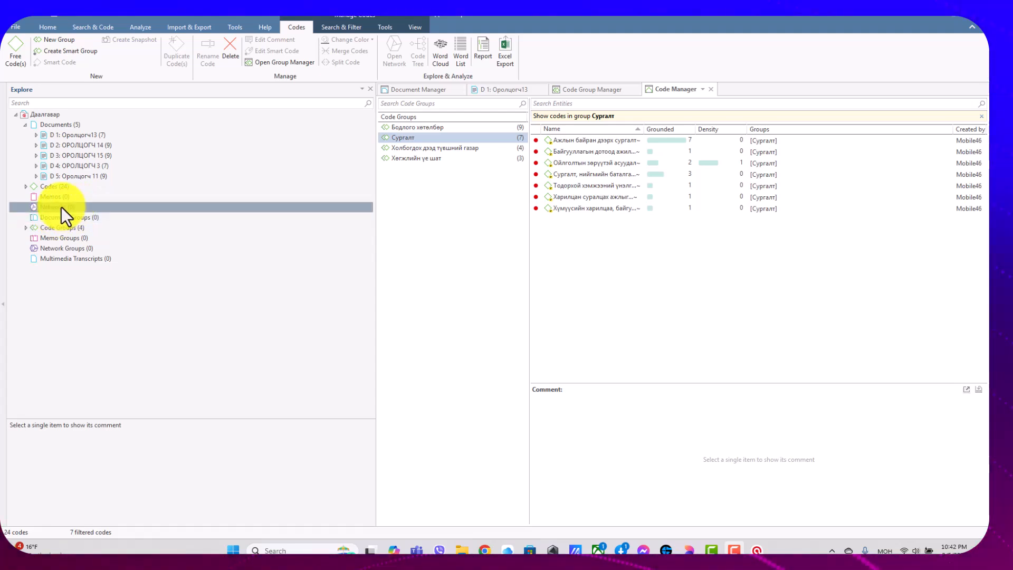
pyautogui.rightClick(62, 207)
pyautogui.click(123, 268)
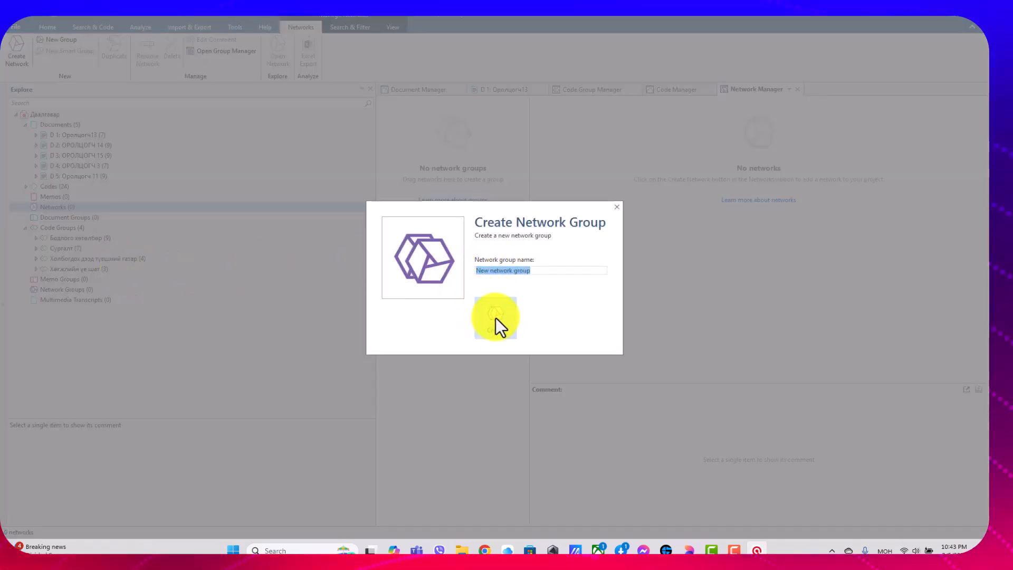
pyautogui.click(619, 206)
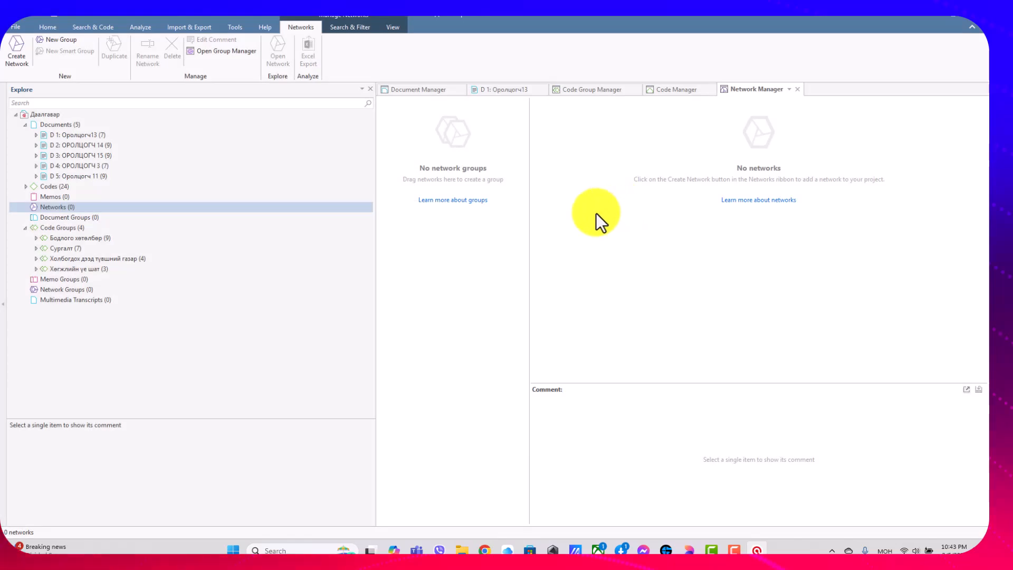
# Open the network of the code group Бодлого хөтөлбөр, save it as a network under the same name, and close it.
pyautogui.click(74, 237)
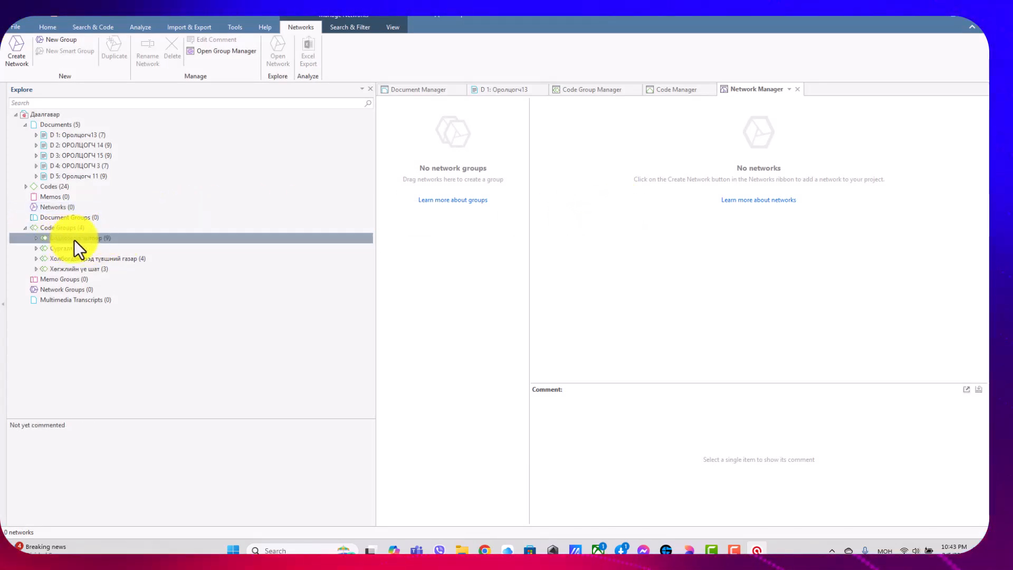
pyautogui.rightClick(76, 238)
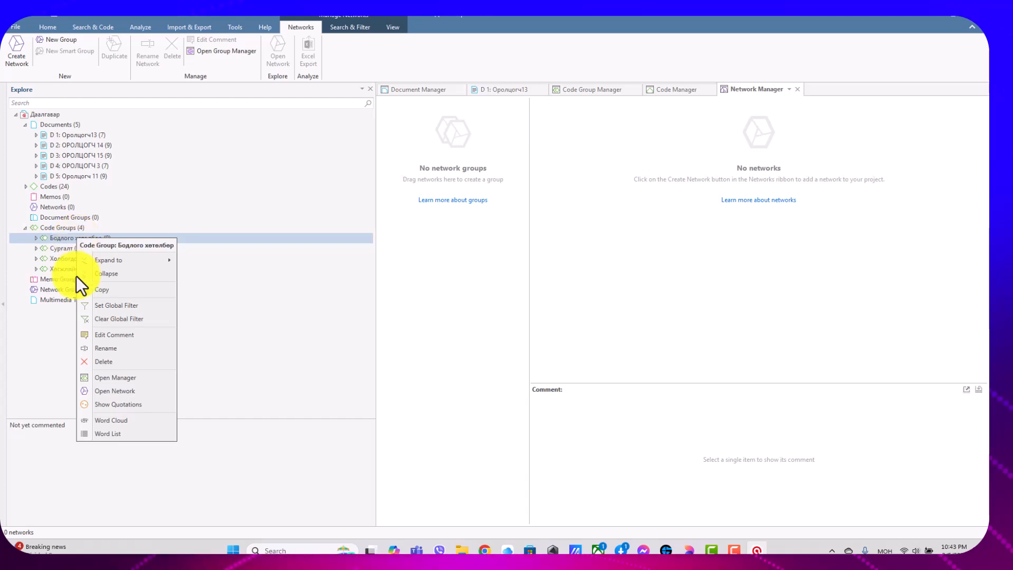
pyautogui.click(128, 390)
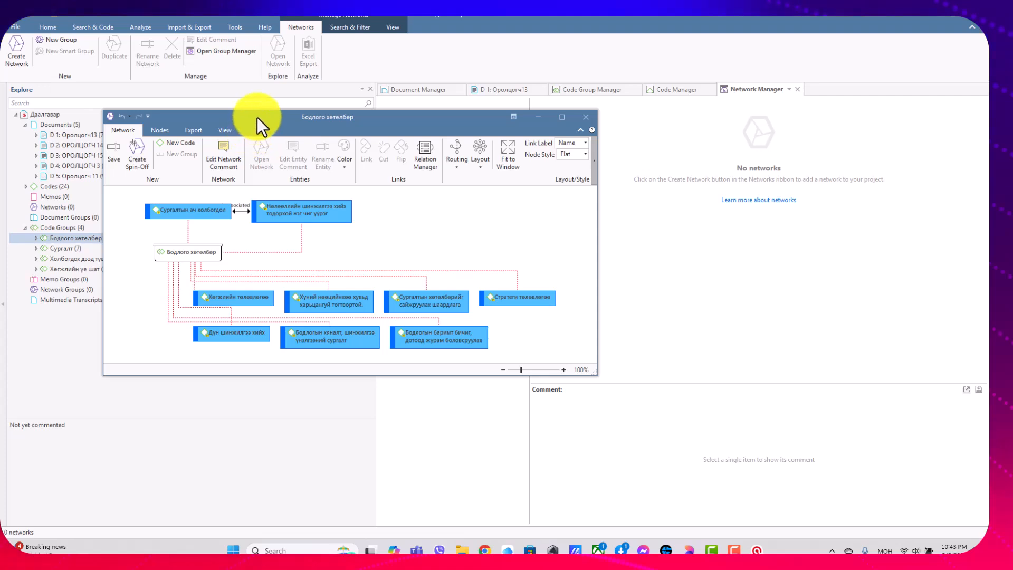
pyautogui.moveTo(258, 117); pyautogui.dragTo(324, 137)
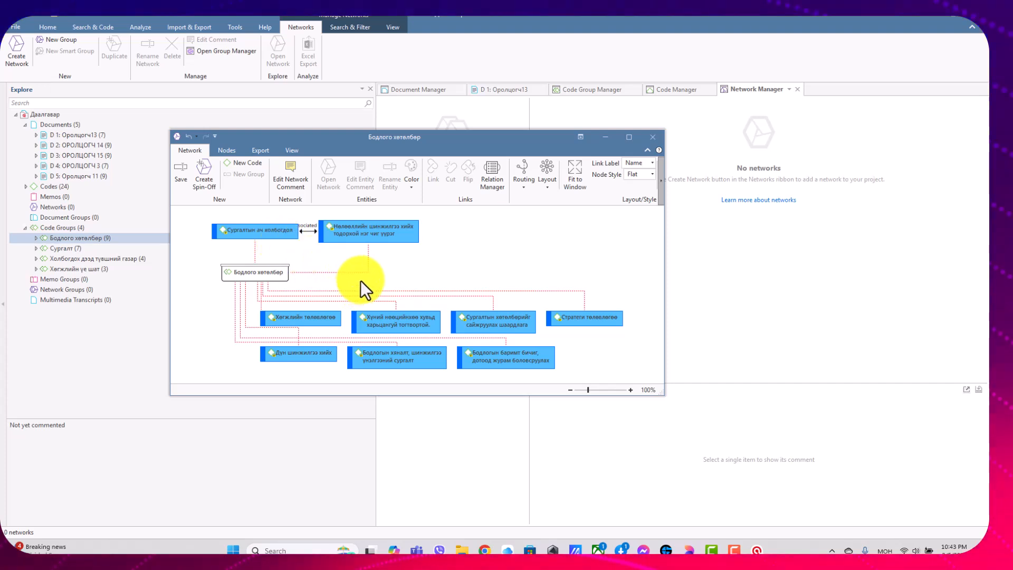
pyautogui.scroll(-1, 362, 278)
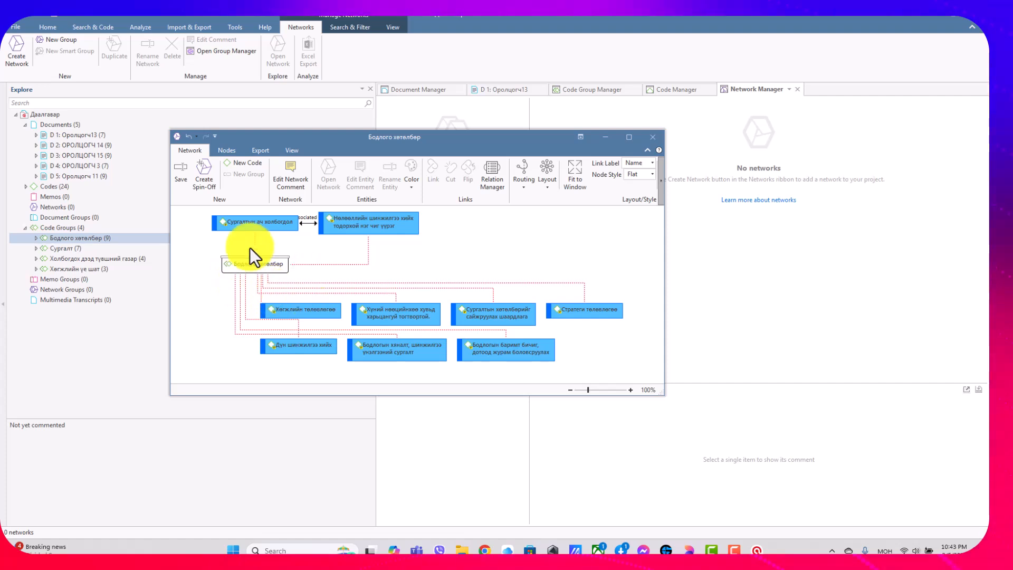
pyautogui.click(182, 172)
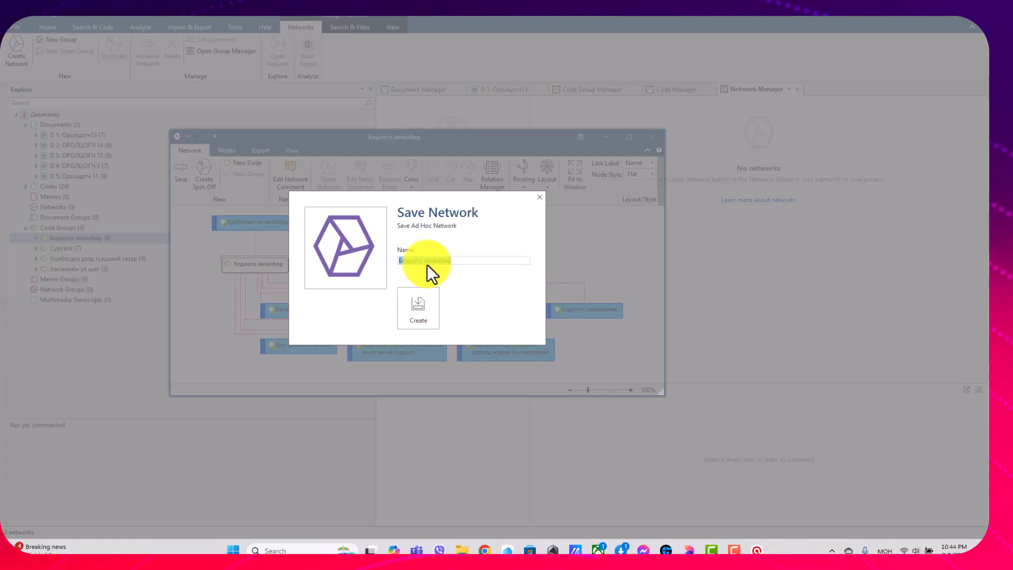
pyautogui.click(424, 307)
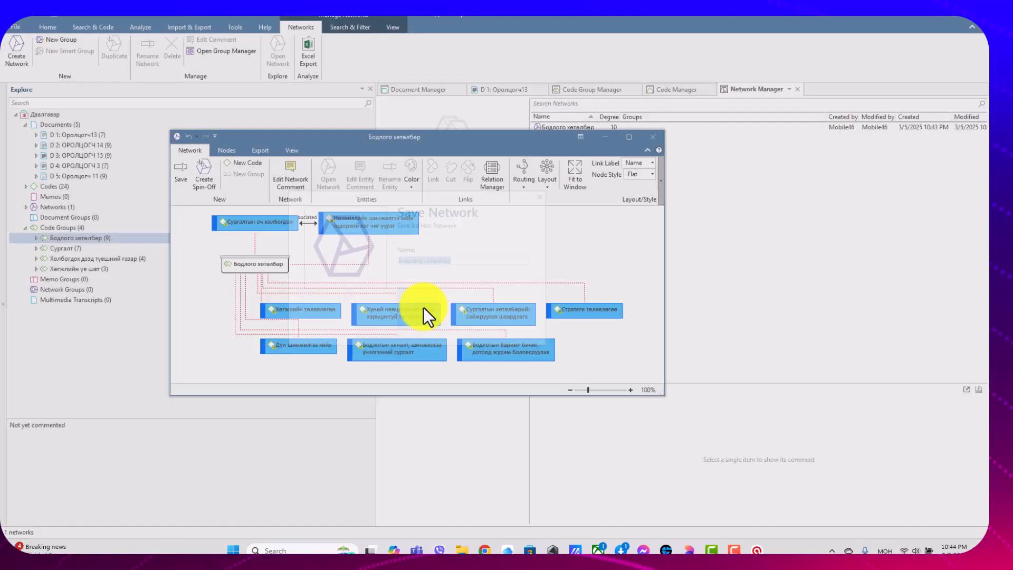
pyautogui.click(656, 140)
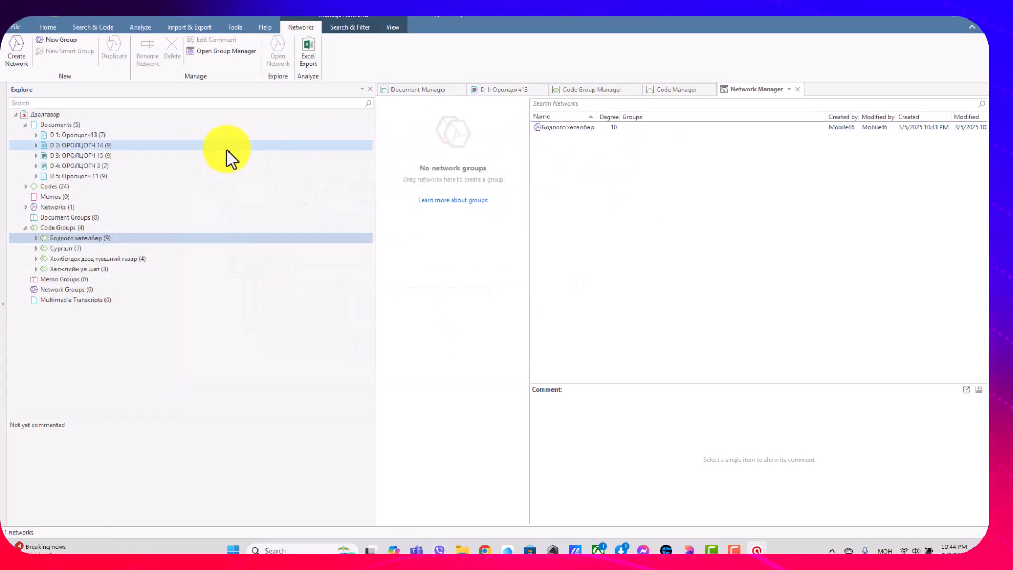
# Expand the project's networks, open the saved Бодлого хөтөлбөр network to check it, and close it again.
pyautogui.click(26, 207)
pyautogui.click(69, 217)
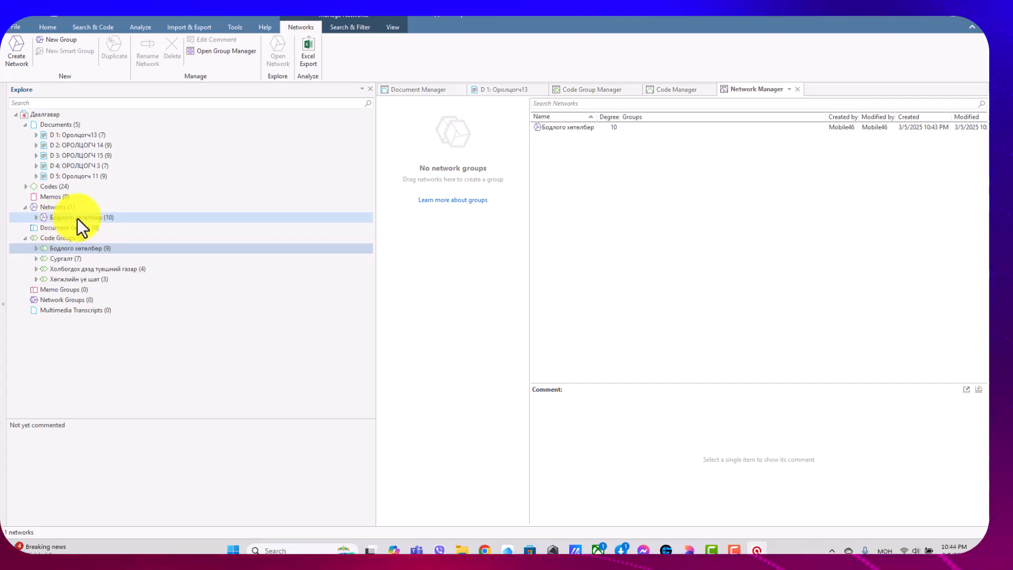
pyautogui.click(79, 216)
pyautogui.doubleClick(79, 216)
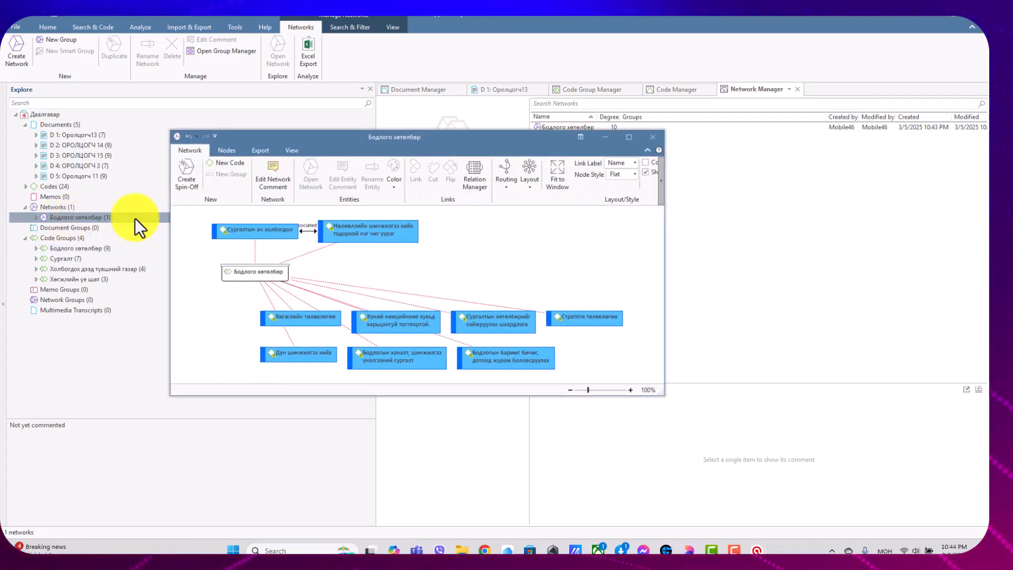
pyautogui.click(656, 140)
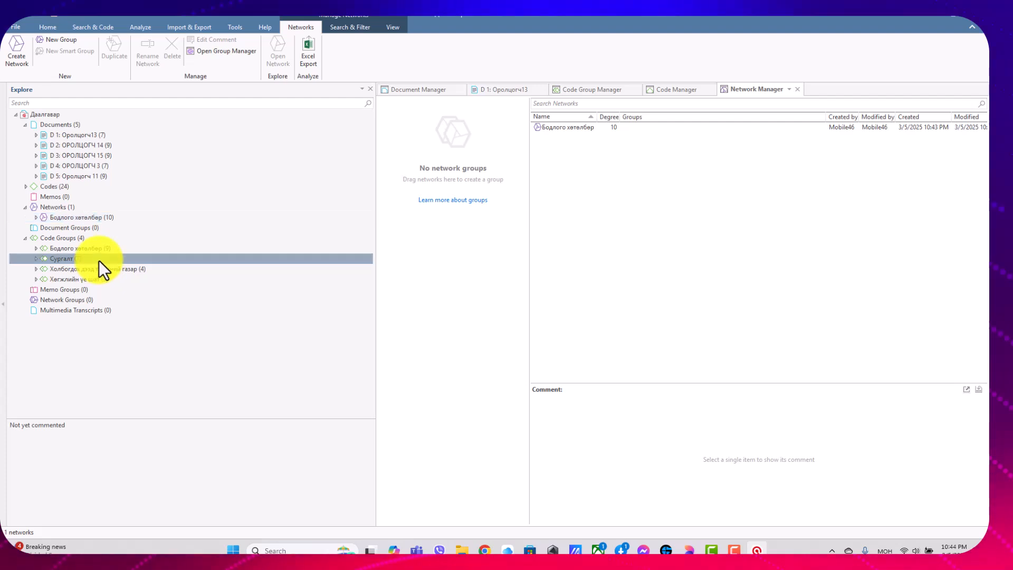
# Open the network of the code group Сургалт, save it under the same name, and close it.
pyautogui.click(99, 260)
pyautogui.rightClick(73, 259)
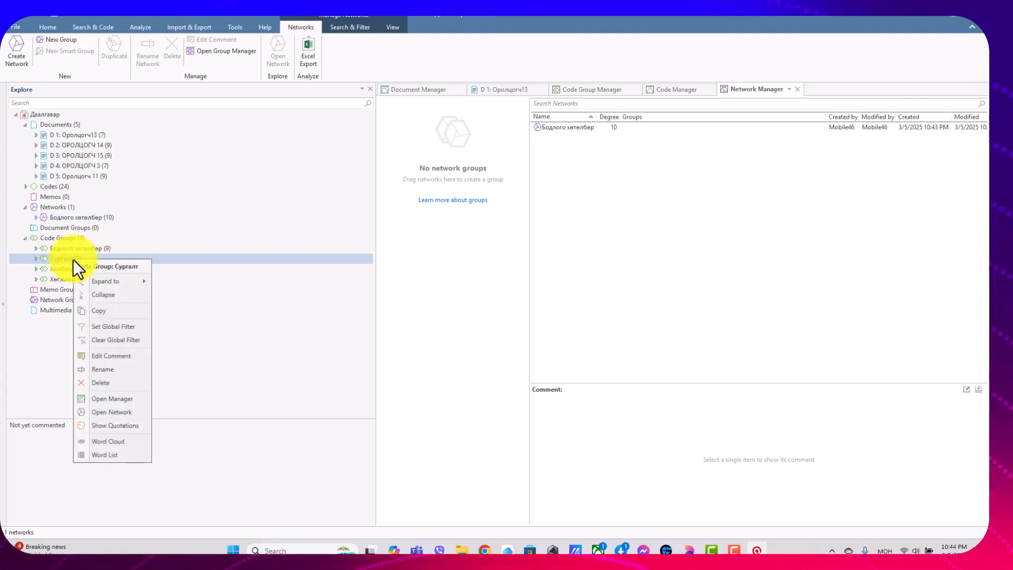
pyautogui.click(110, 413)
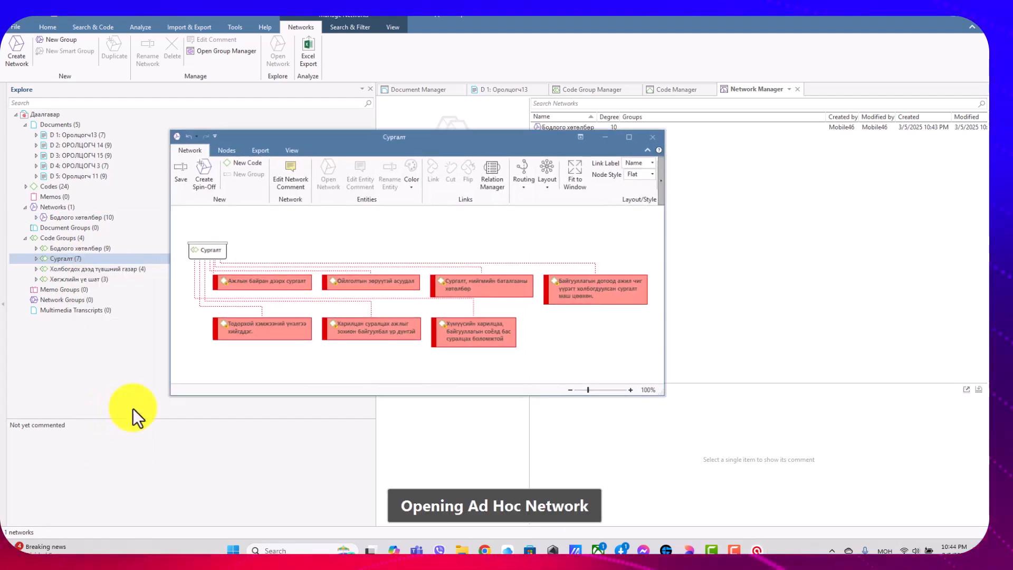
pyautogui.click(182, 182)
pyautogui.click(429, 309)
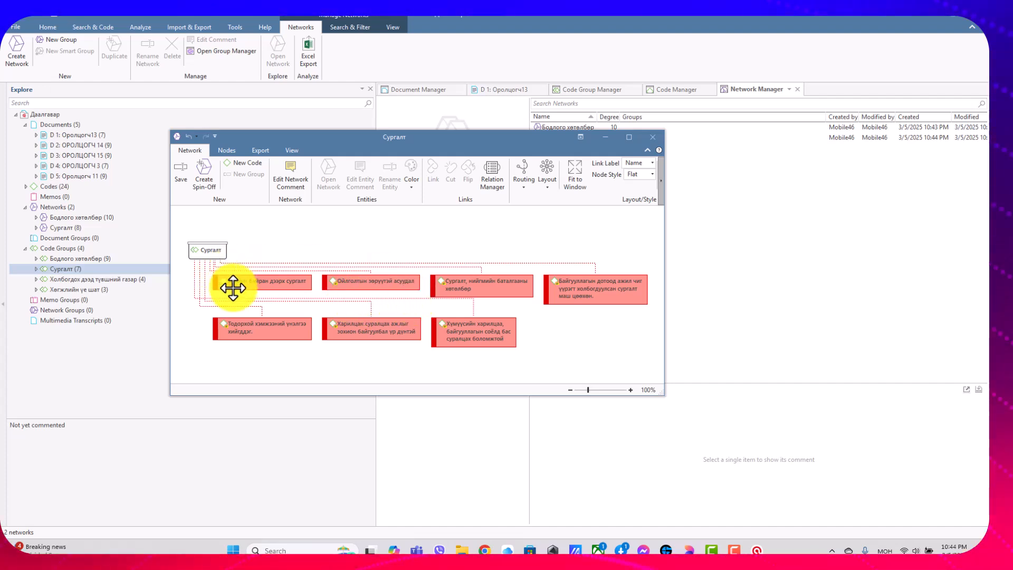
pyautogui.click(654, 137)
# Open the network of the code group Холбогдох дээд түвшний газар, save it under the same name, and close it.
pyautogui.rightClick(122, 278)
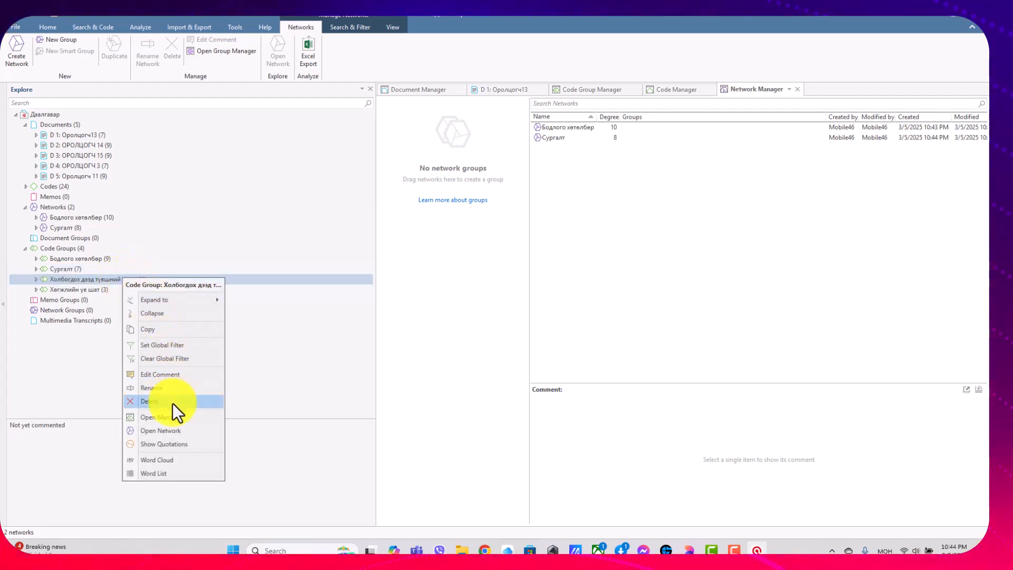
pyautogui.click(189, 430)
pyautogui.click(180, 174)
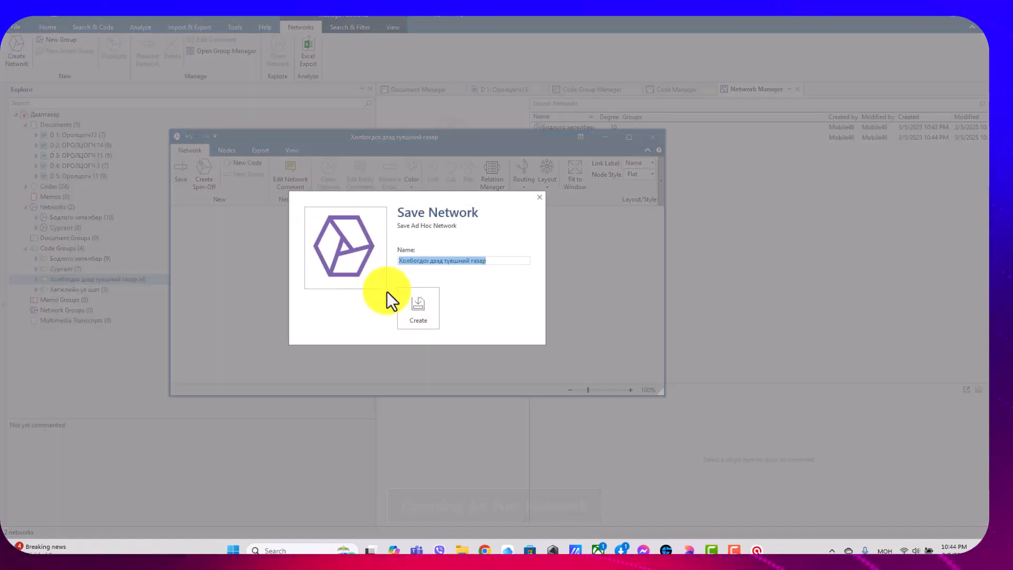
pyautogui.click(413, 314)
pyautogui.click(653, 137)
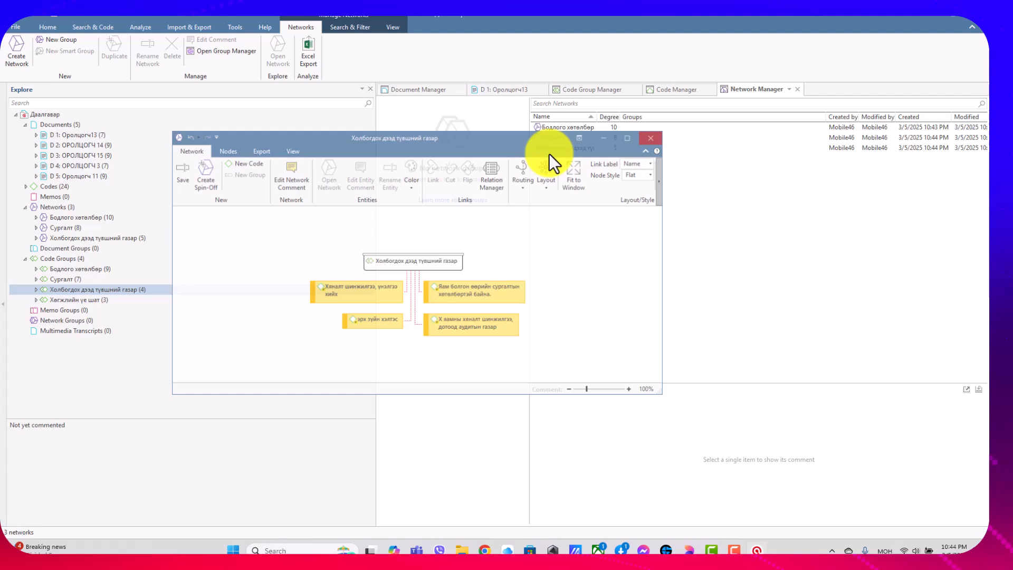
# Open the network of the code group Хөгжлийн үе шат, save it under the same name, and close it.
pyautogui.rightClick(62, 299)
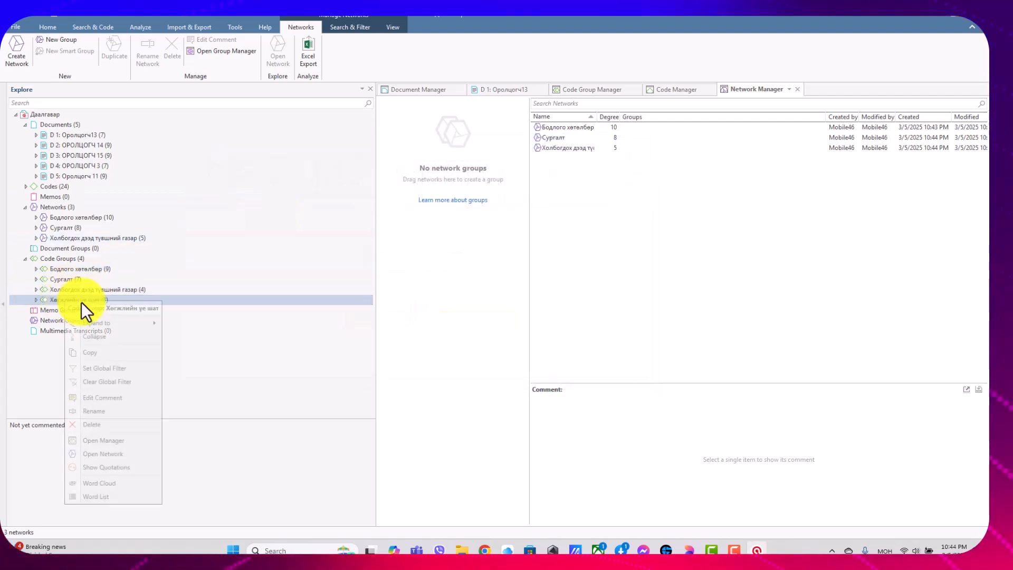
pyautogui.click(109, 454)
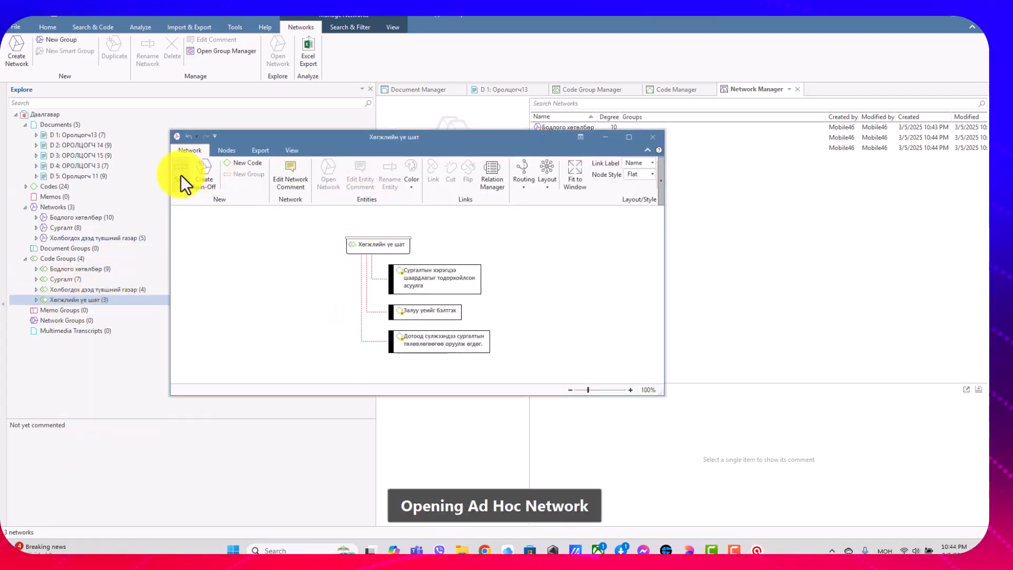
pyautogui.click(181, 175)
pyautogui.click(415, 315)
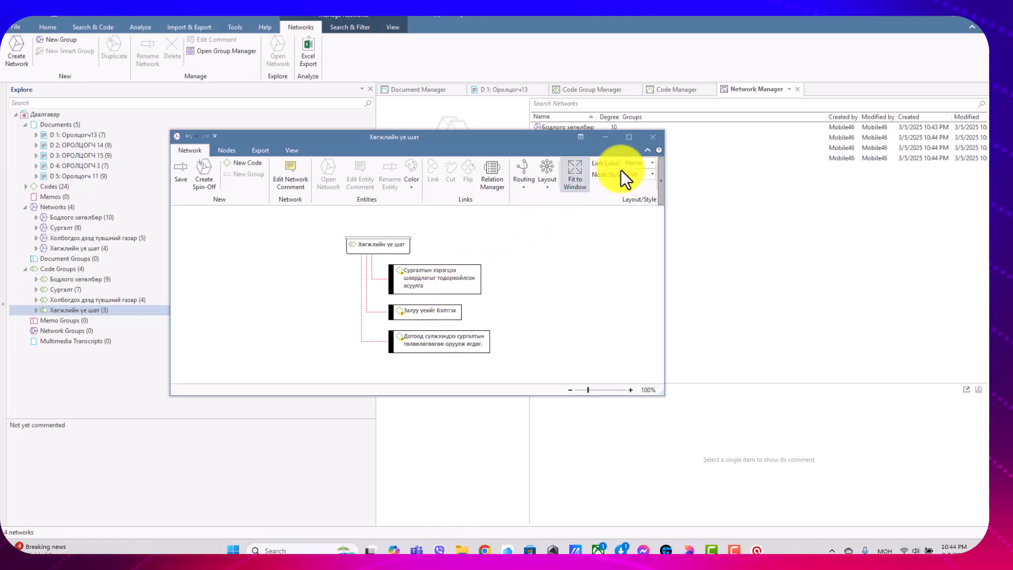
pyautogui.click(653, 138)
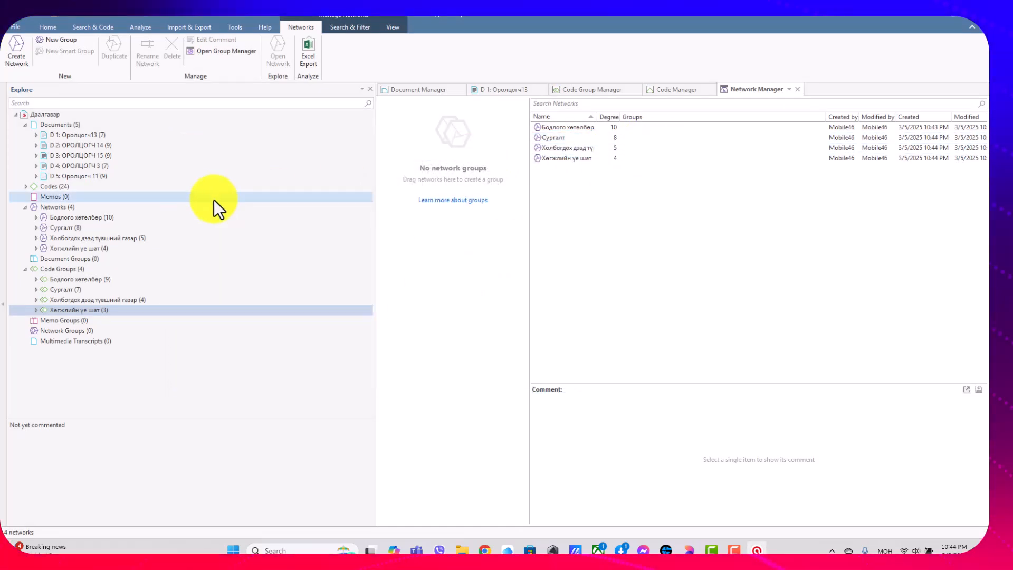
# Open the saved Бодлого хөтөлбөр network, fit its diagram to the window, and maximize the network window.
pyautogui.doubleClick(88, 220)
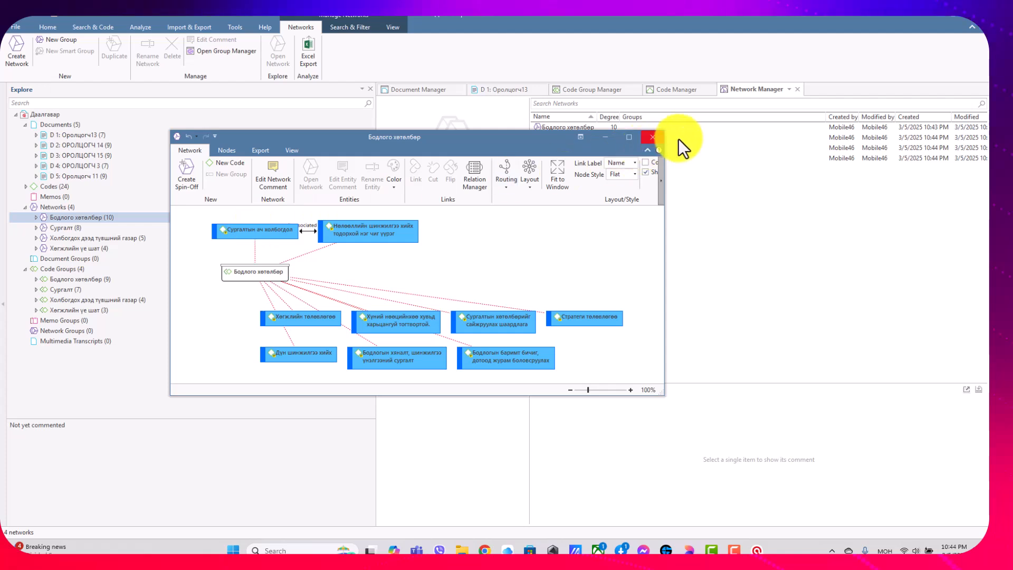
pyautogui.click(654, 138)
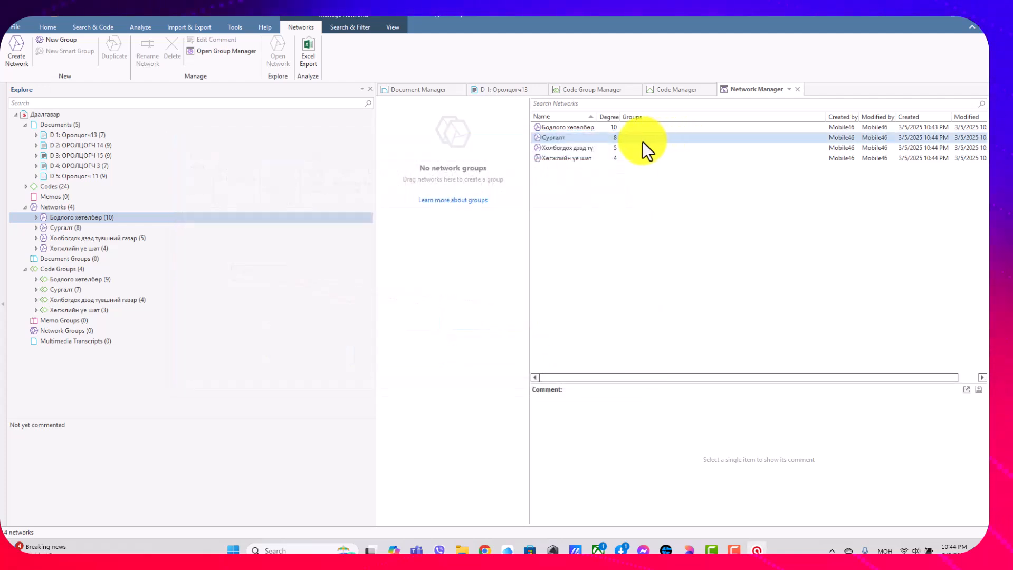
pyautogui.doubleClick(135, 217)
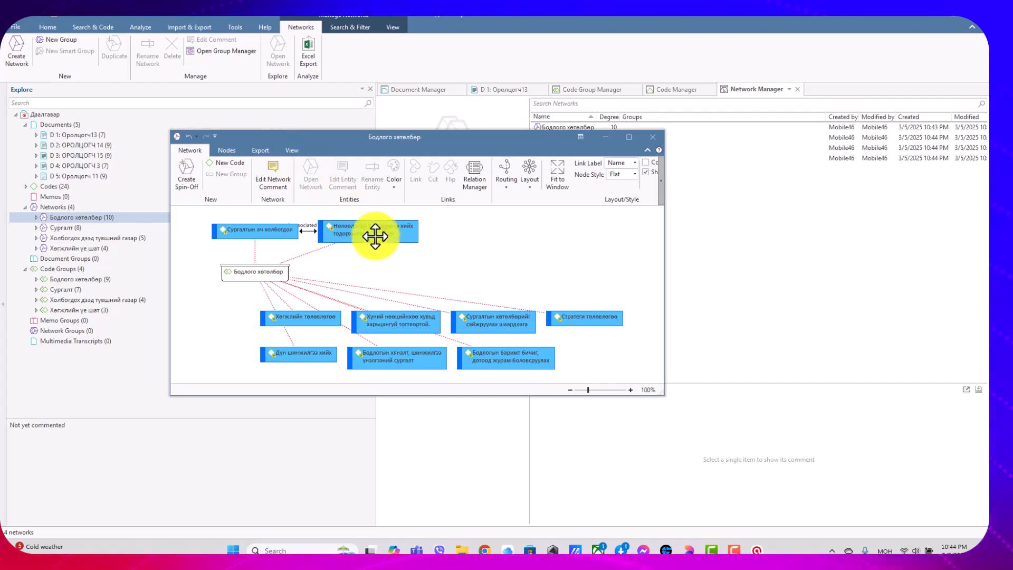
pyautogui.click(552, 177)
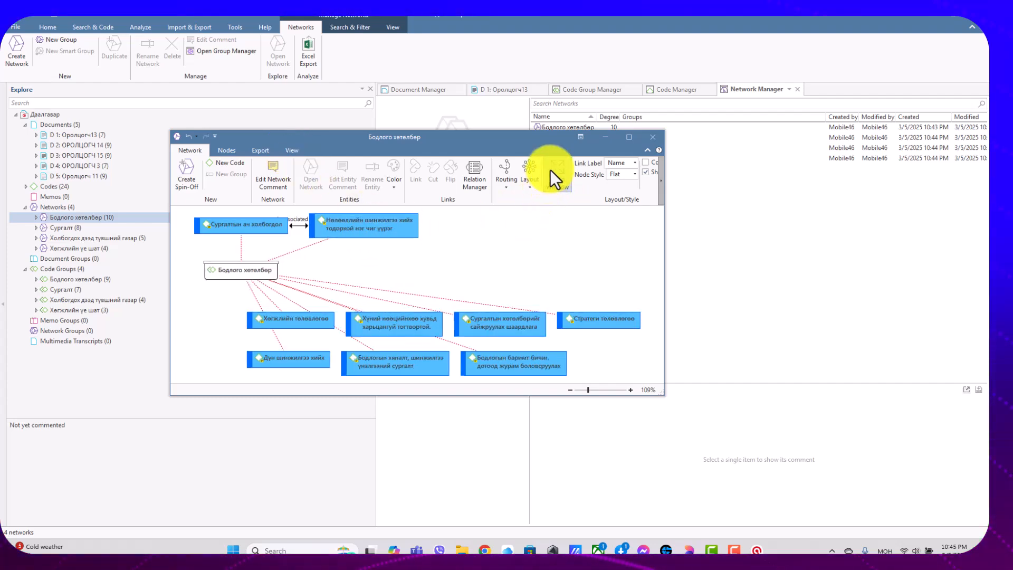
pyautogui.click(627, 138)
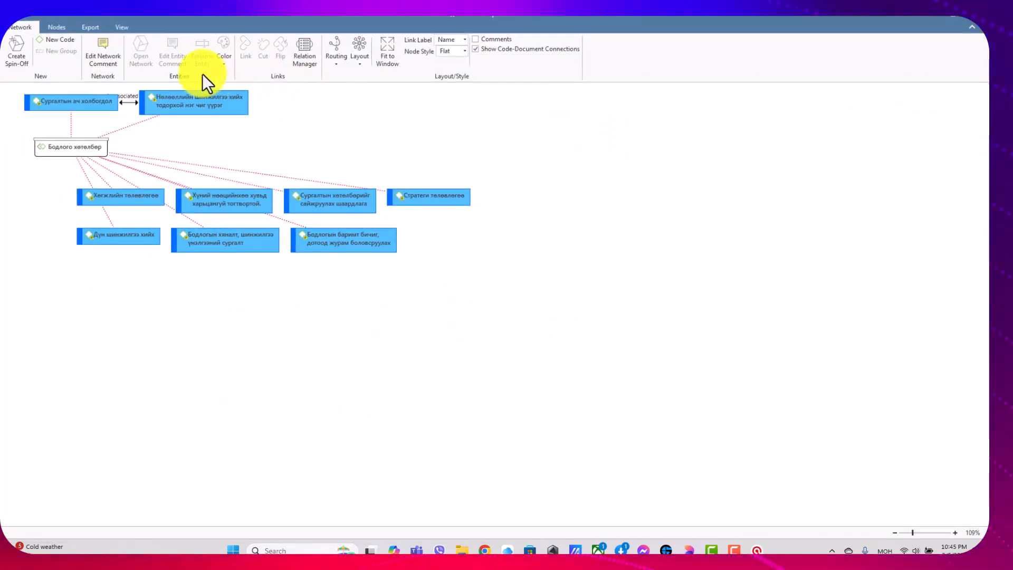
# Apply a Hierarchical layout to the Бодлого хөтөлбөр network and move the Сургалтын ач холбогдол node slightly lower.
pyautogui.click(128, 26)
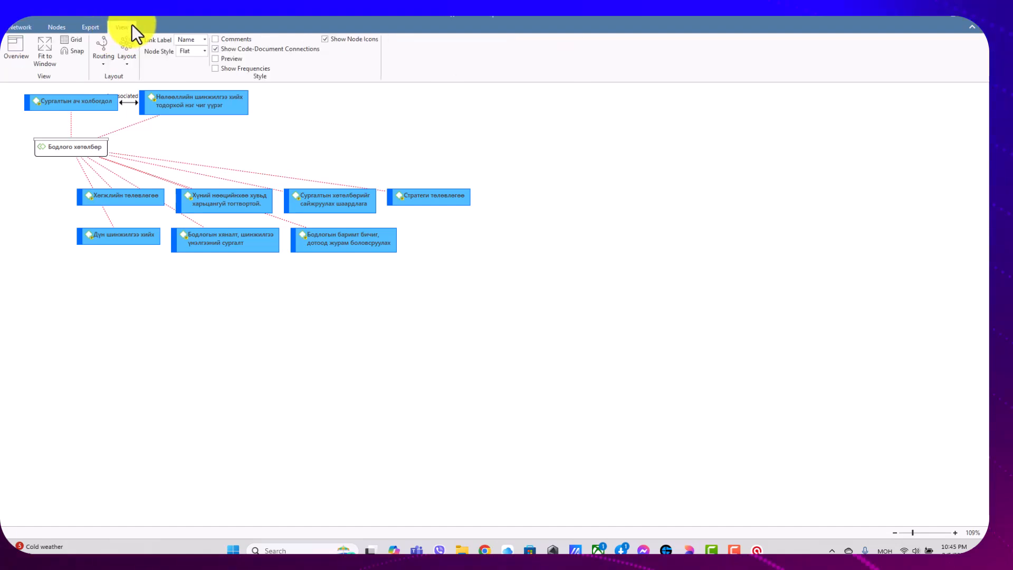
pyautogui.click(130, 57)
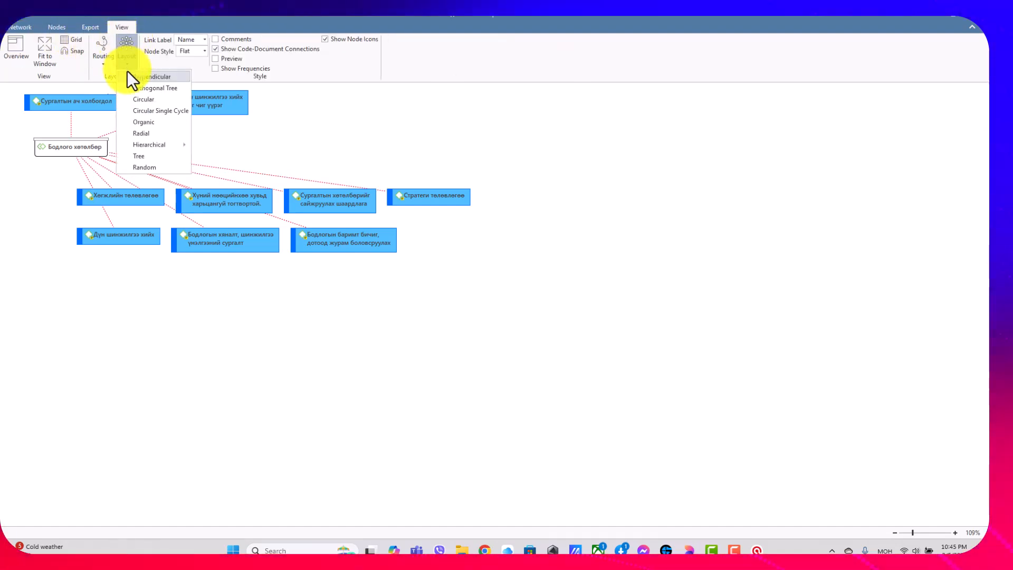
pyautogui.click(210, 146)
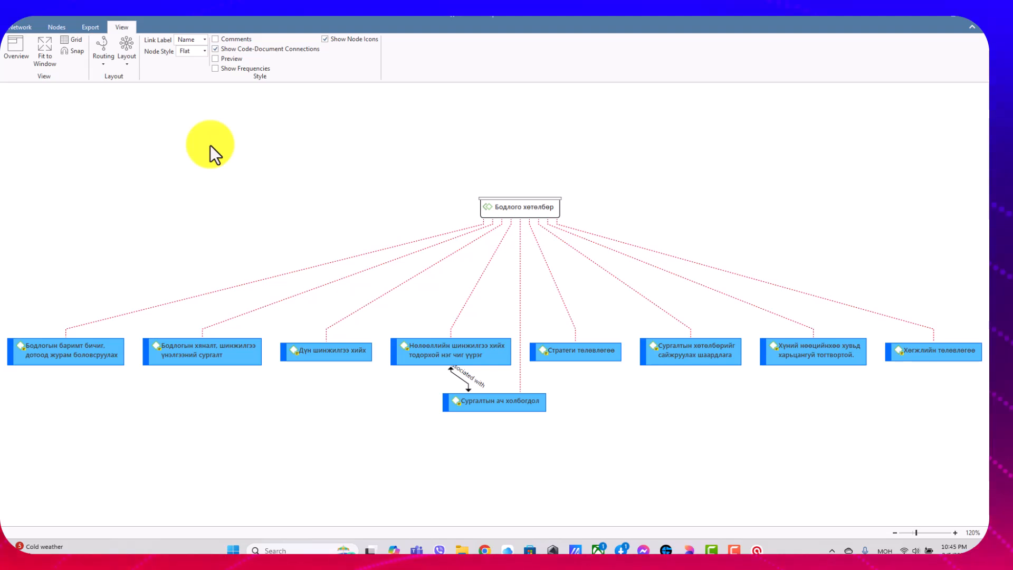
pyautogui.scroll(-4, 220, 143)
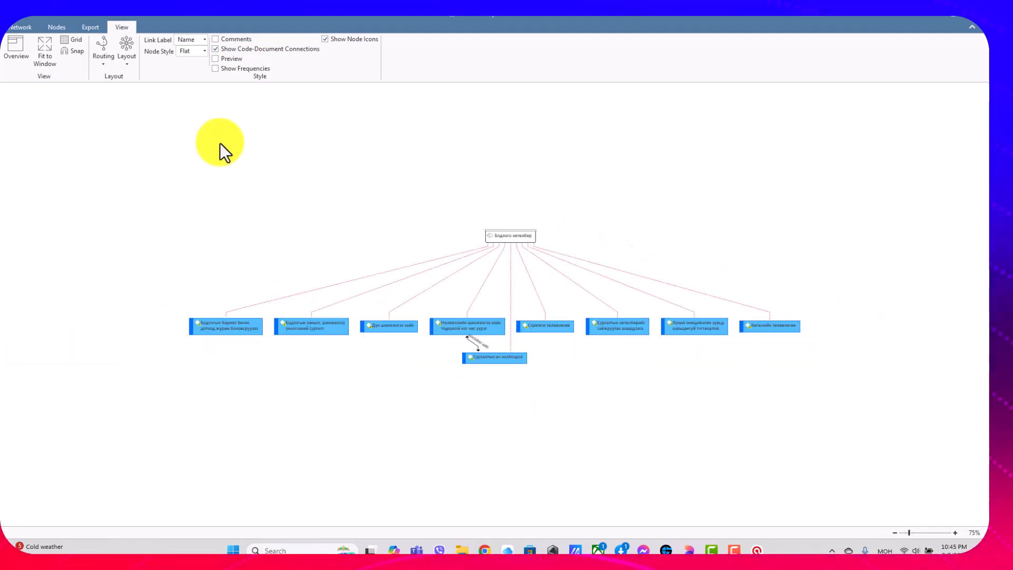
pyautogui.moveTo(499, 356)
pyautogui.mouseDown()
pyautogui.moveTo(549, 356)
pyautogui.moveTo(506, 366)
pyautogui.mouseUp()
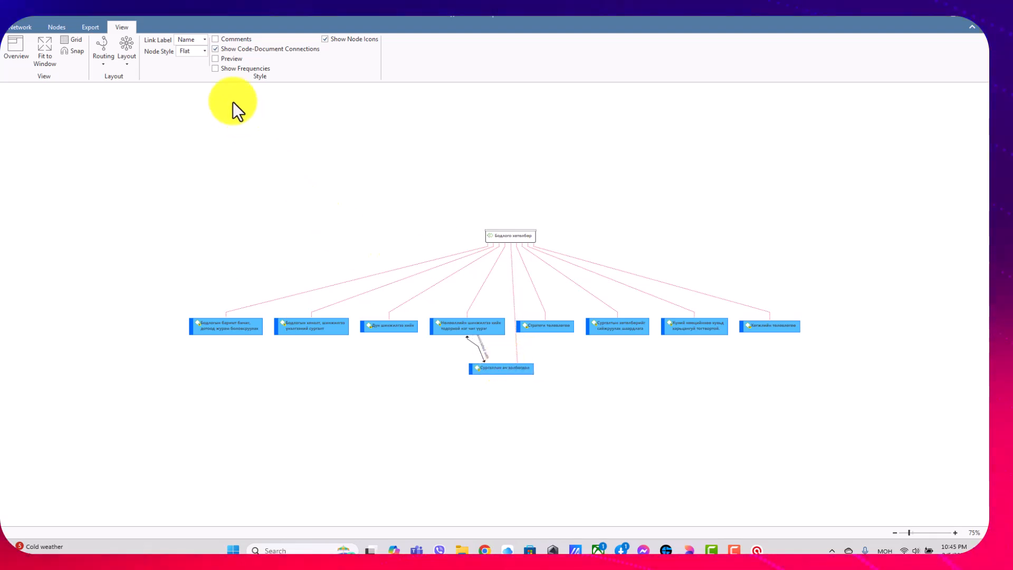
# Arrange the Бодлого хөтөлбөр network with the Orthogonal Tree layout.
pyautogui.click(125, 58)
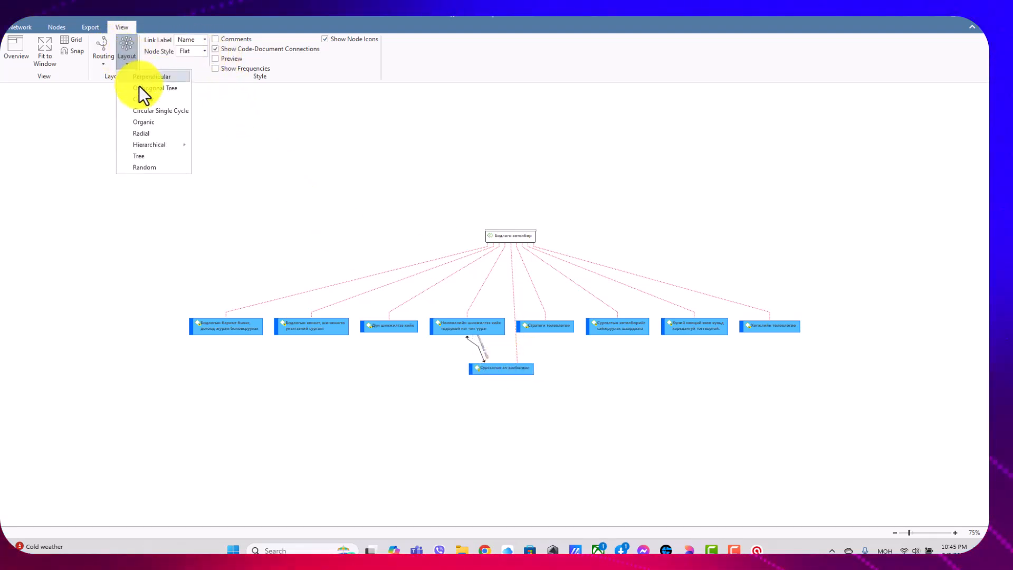
pyautogui.click(150, 87)
# Apply the Circular layout to the Бодлого хөтөлбөр network and fit the diagram to the window.
pyautogui.click(123, 60)
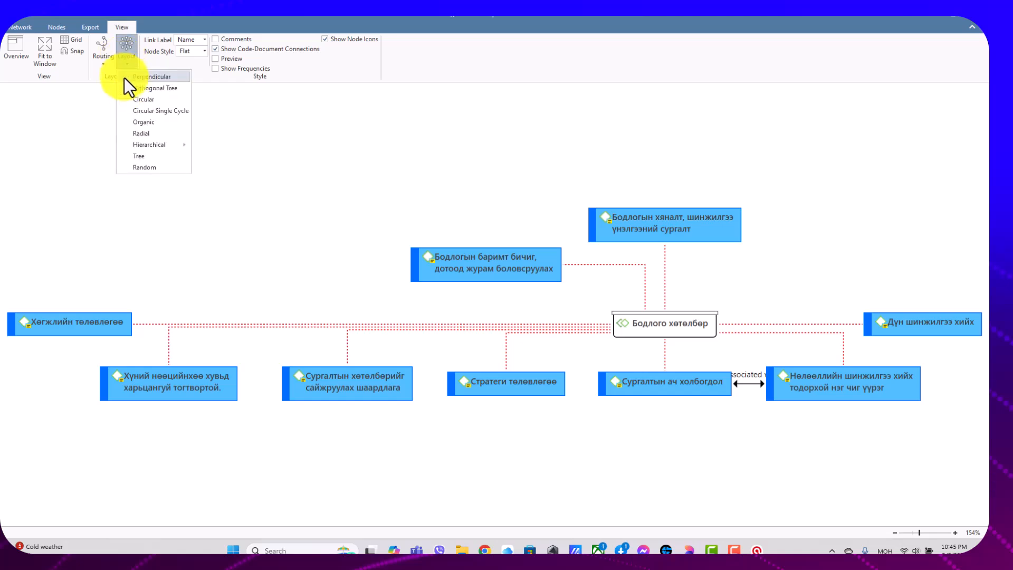
pyautogui.click(134, 102)
pyautogui.click(108, 62)
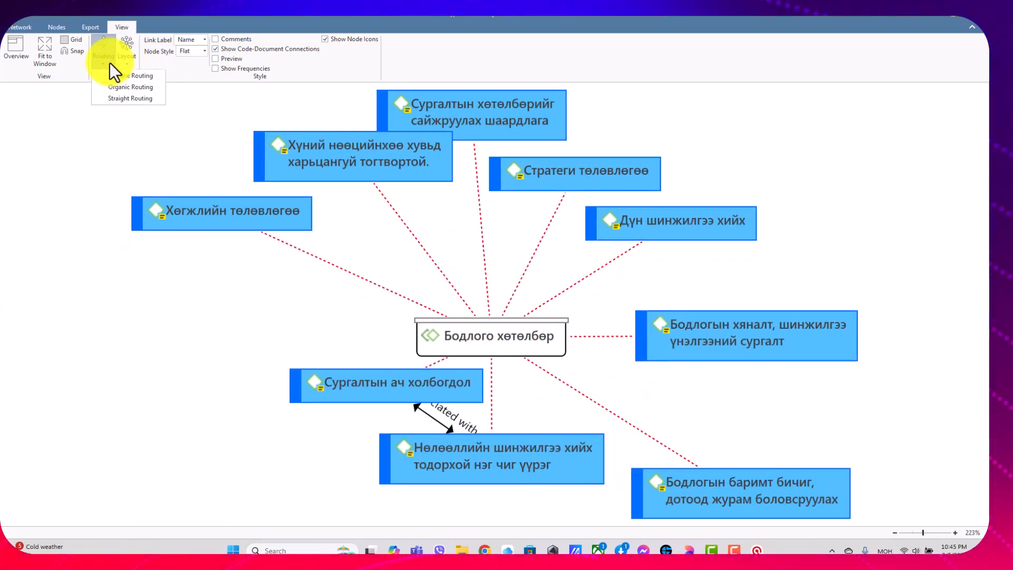
pyautogui.click(42, 53)
# Try Orthogonal Routing on the network's links and switch them to Straight Routing.
pyautogui.click(106, 62)
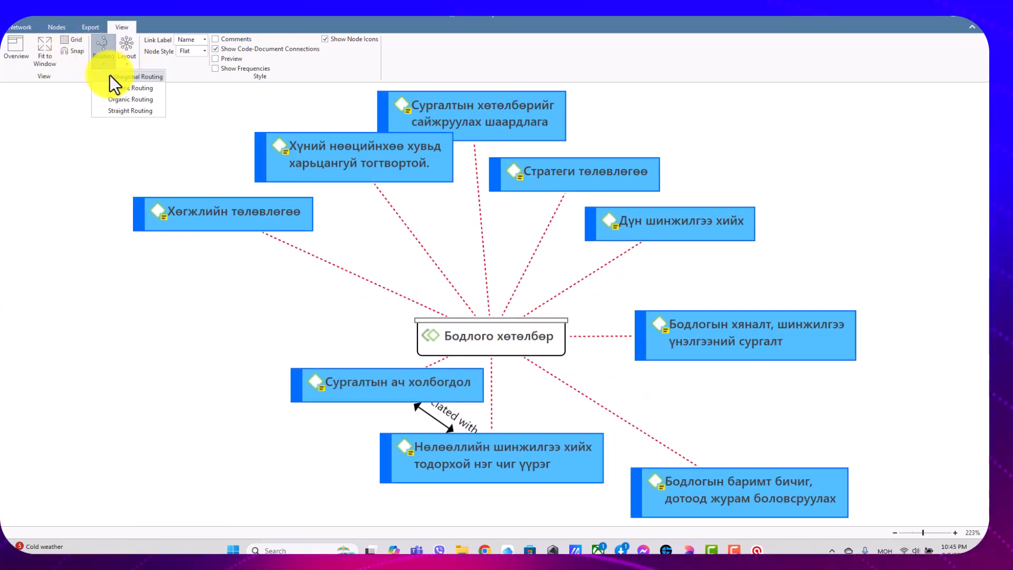
pyautogui.click(110, 75)
pyautogui.click(104, 60)
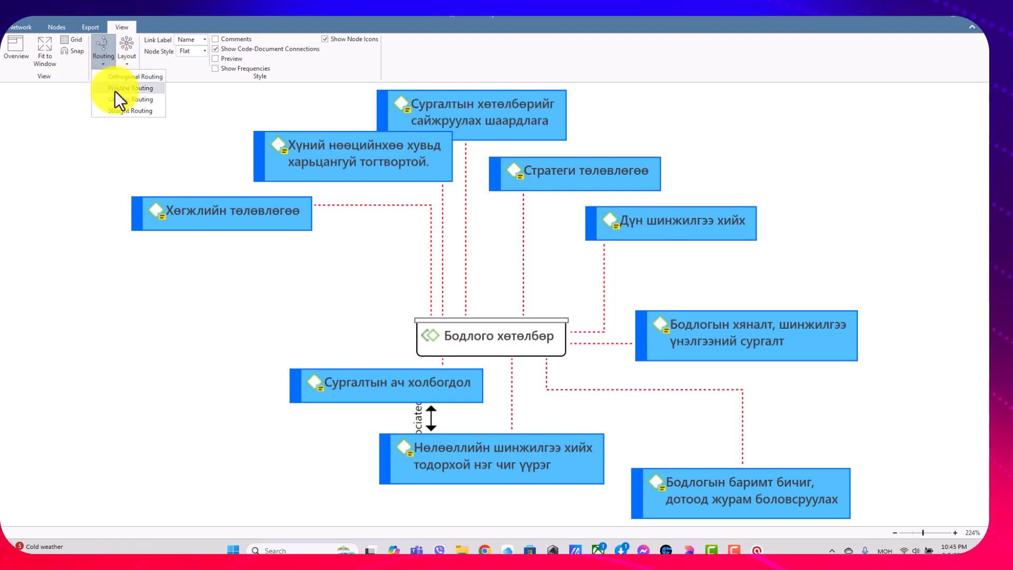
pyautogui.click(105, 60)
pyautogui.click(105, 61)
pyautogui.click(129, 105)
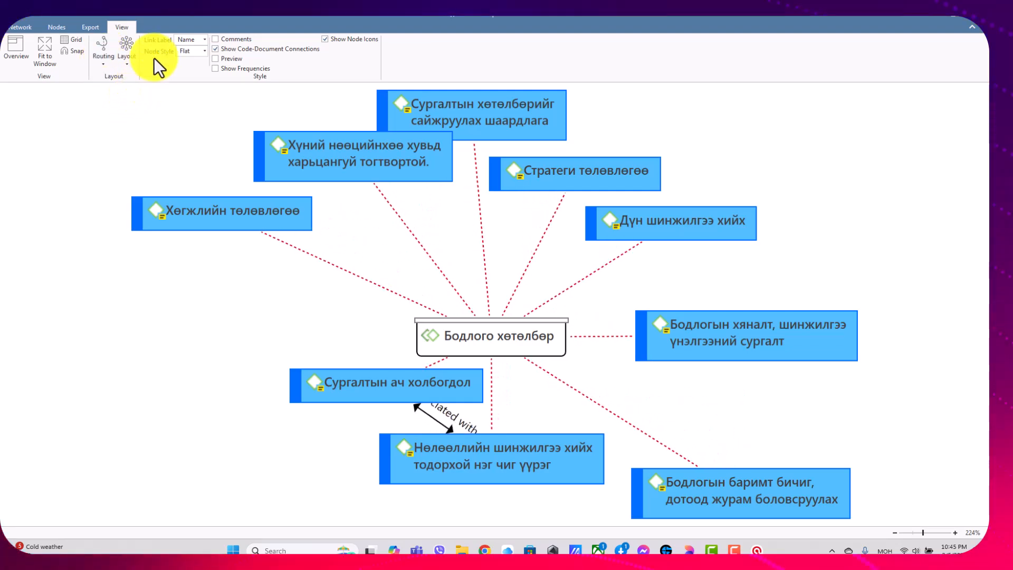
# Rearrange the Бодлого хөтөлбөр network with the Orthogonal Tree layout and replace that with the Tree layout.
pyautogui.click(130, 63)
pyautogui.click(127, 68)
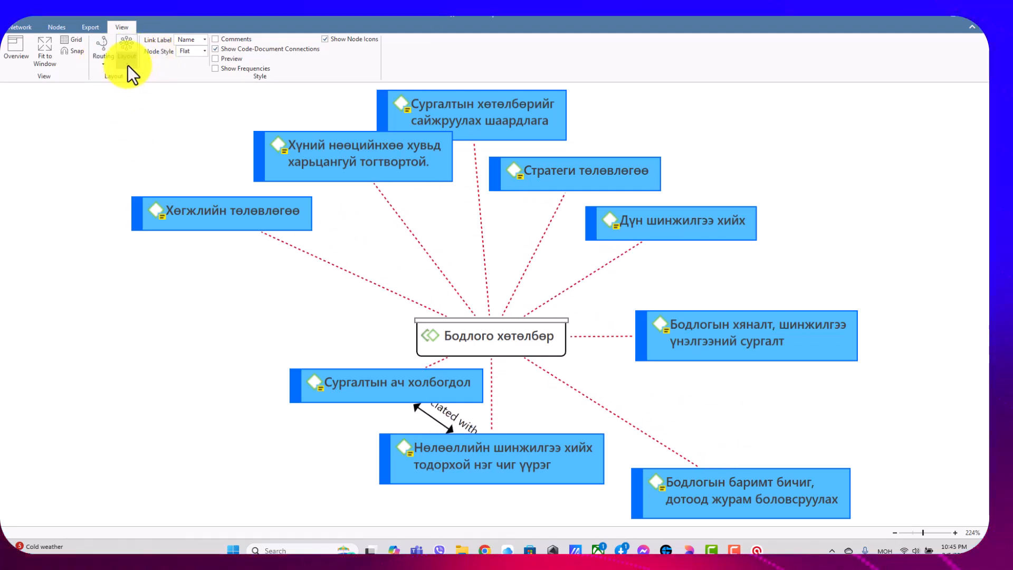
pyautogui.click(127, 65)
pyautogui.click(141, 87)
pyautogui.click(128, 68)
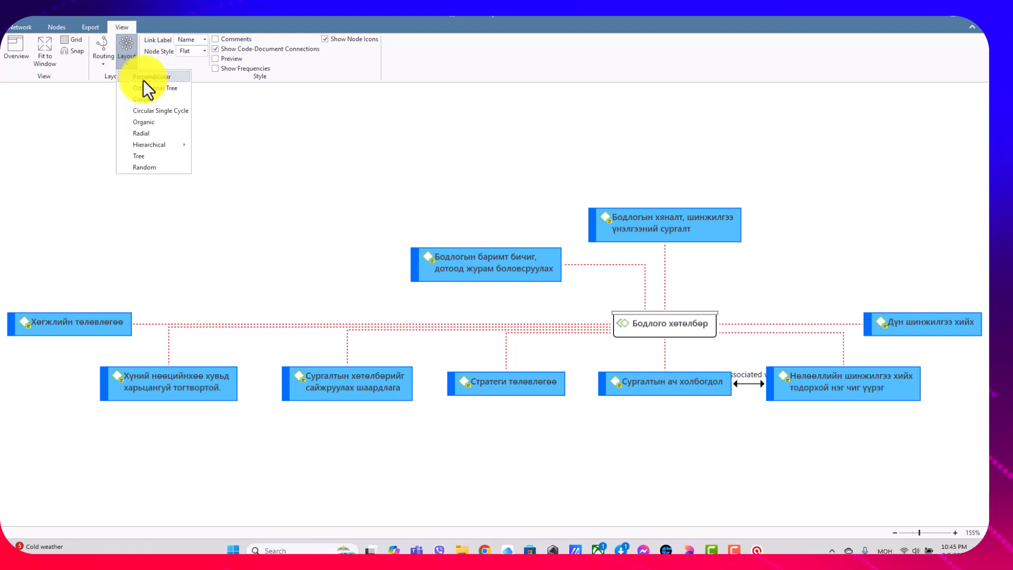
pyautogui.click(155, 155)
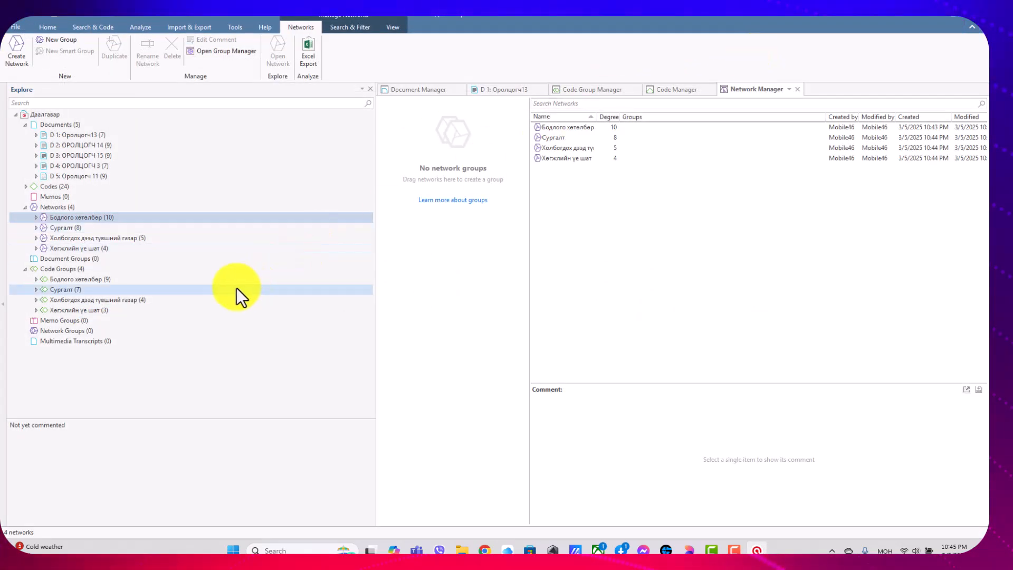
# Create a network group named "Сургалтын хэрэгцээг зөв тодорхойлж зохион байгуулснаар хөгжлийн зөв чиг хандлагыг бий болгох".
pyautogui.click(21, 210)
pyautogui.click(26, 207)
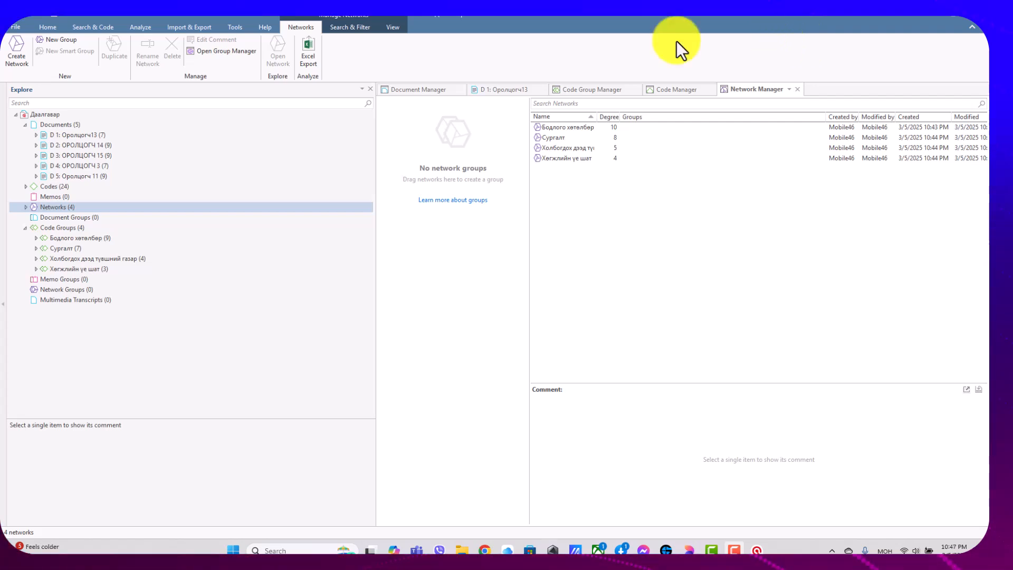
pyautogui.click(81, 290)
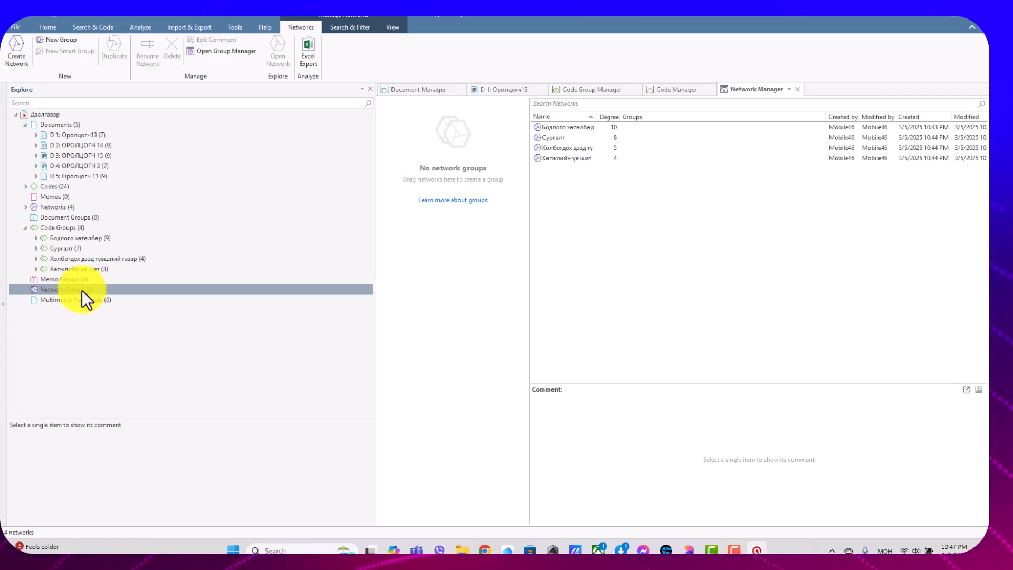
pyautogui.rightClick(81, 289)
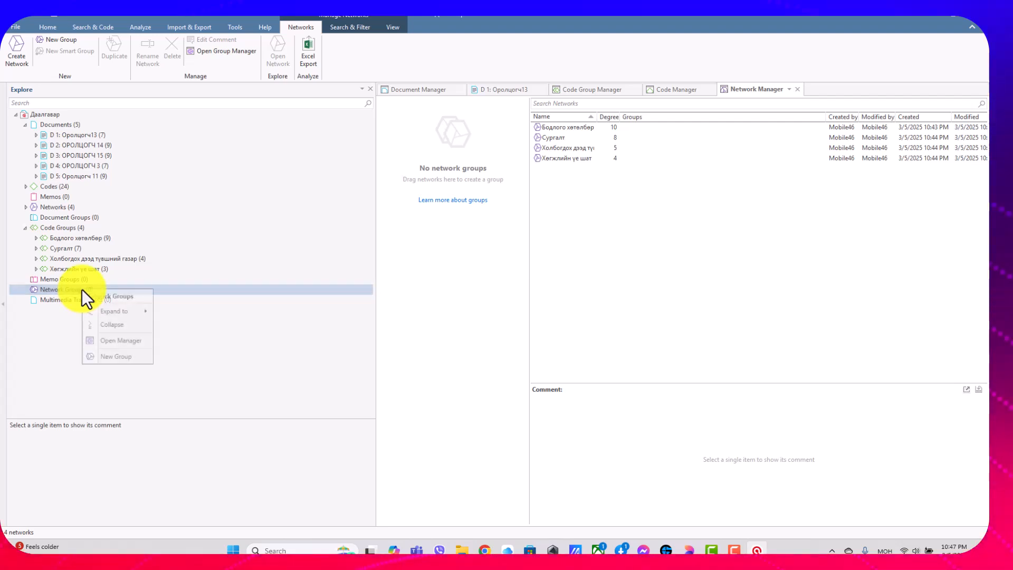
pyautogui.click(136, 356)
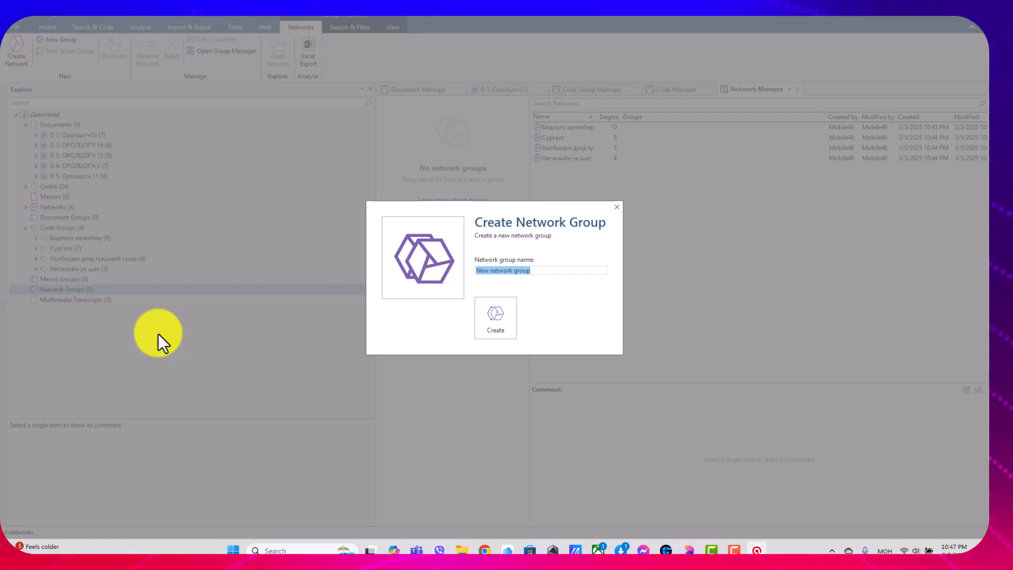
pyautogui.write('урга')
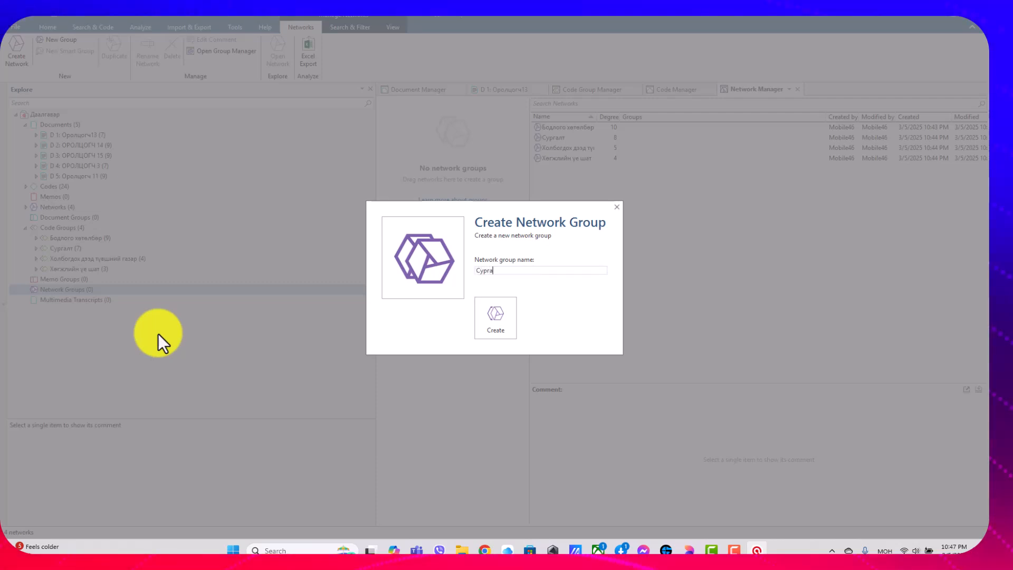
pyautogui.write('лтын хэрэгцэ')
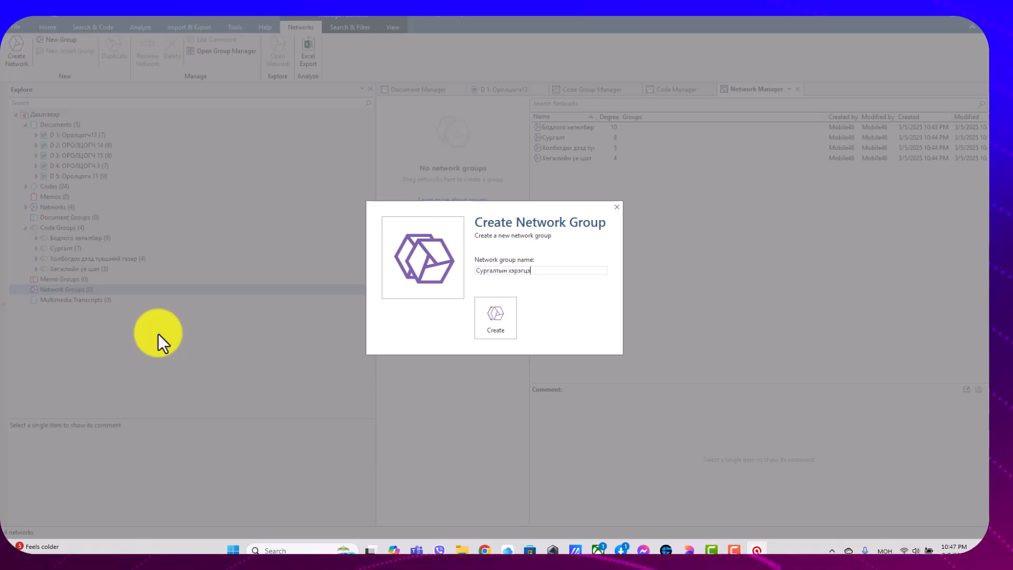
pyautogui.write('эг зөв т')
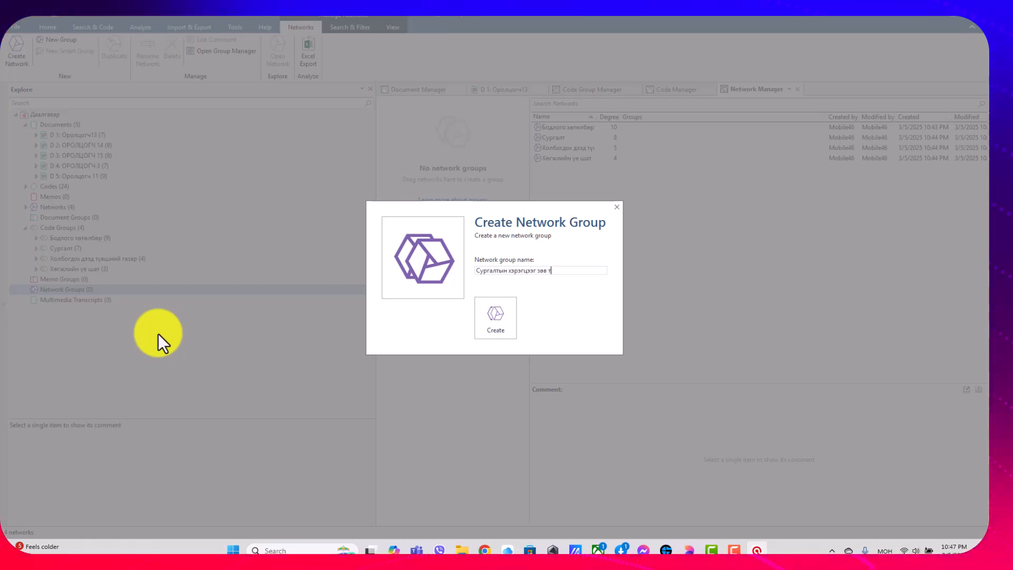
pyautogui.write('одорхойлж зо')
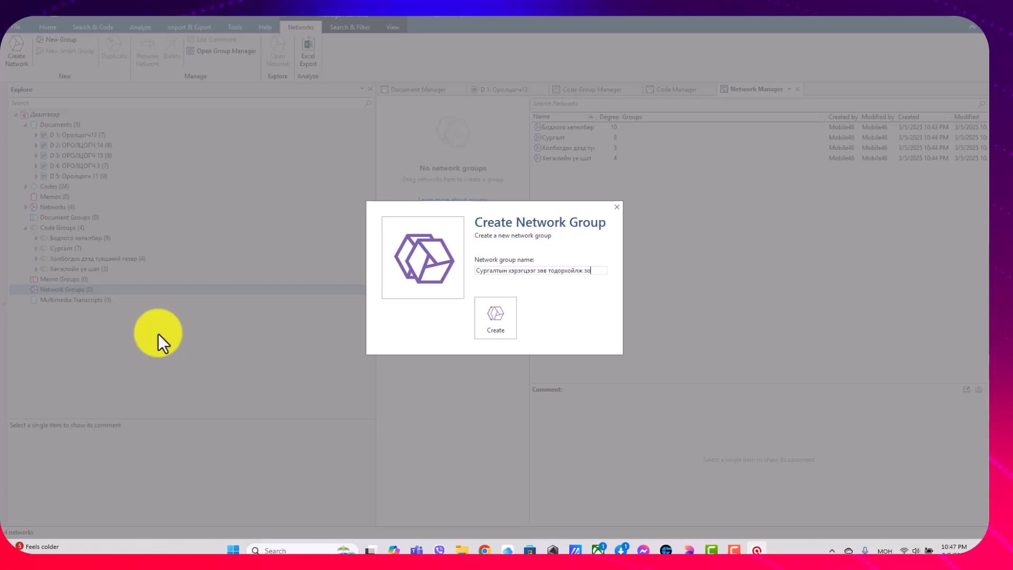
pyautogui.write('хион байгуулснаар ')
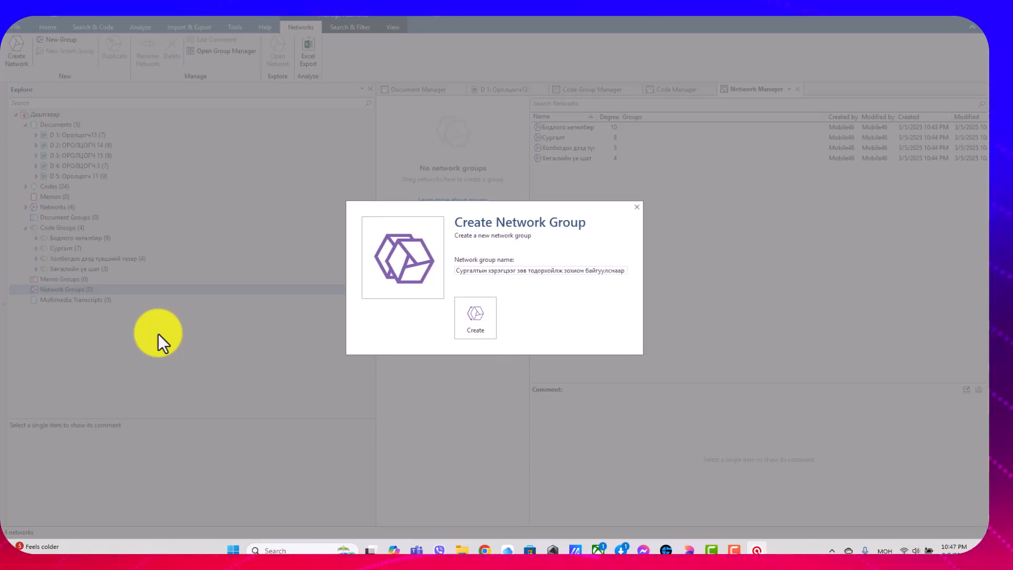
pyautogui.write('хөгжл')
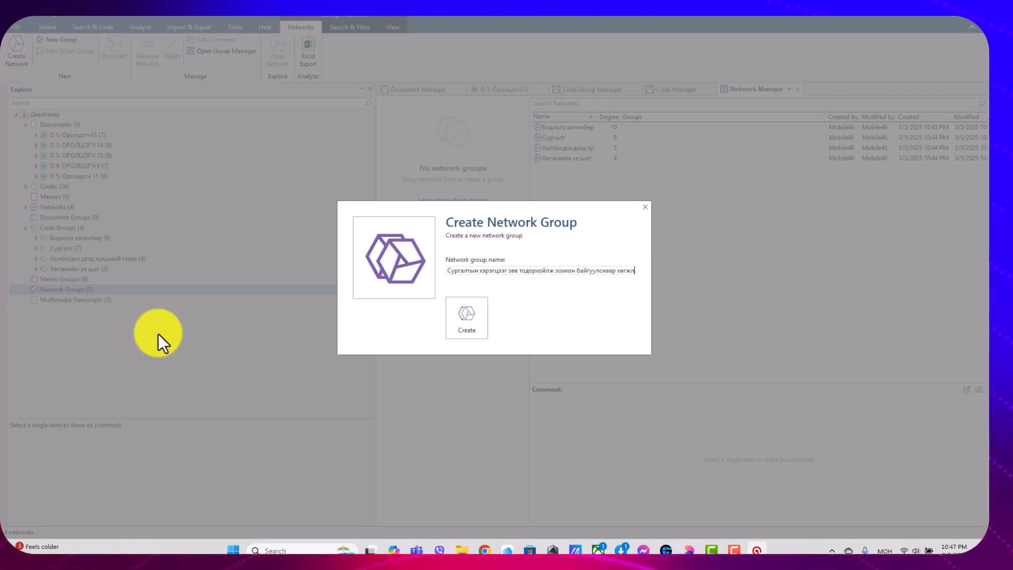
pyautogui.write('ийн зөв ')
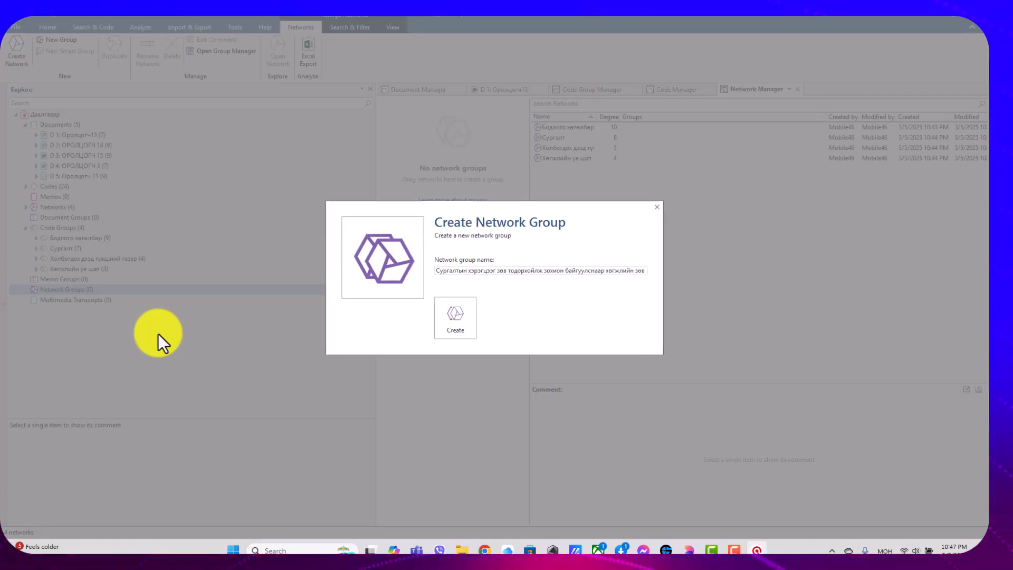
pyautogui.write('чиг хандлагы')
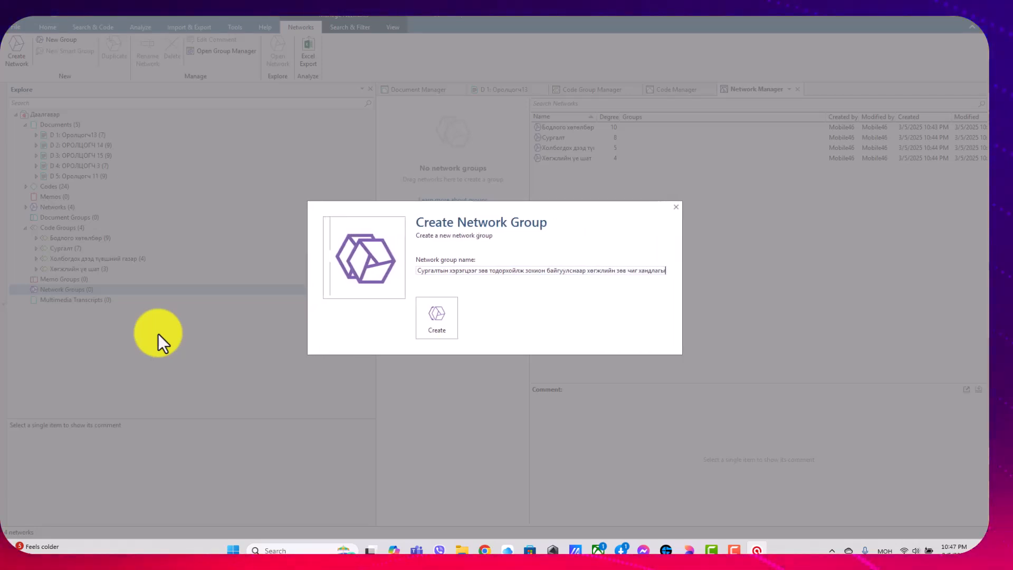
pyautogui.write('г бий б')
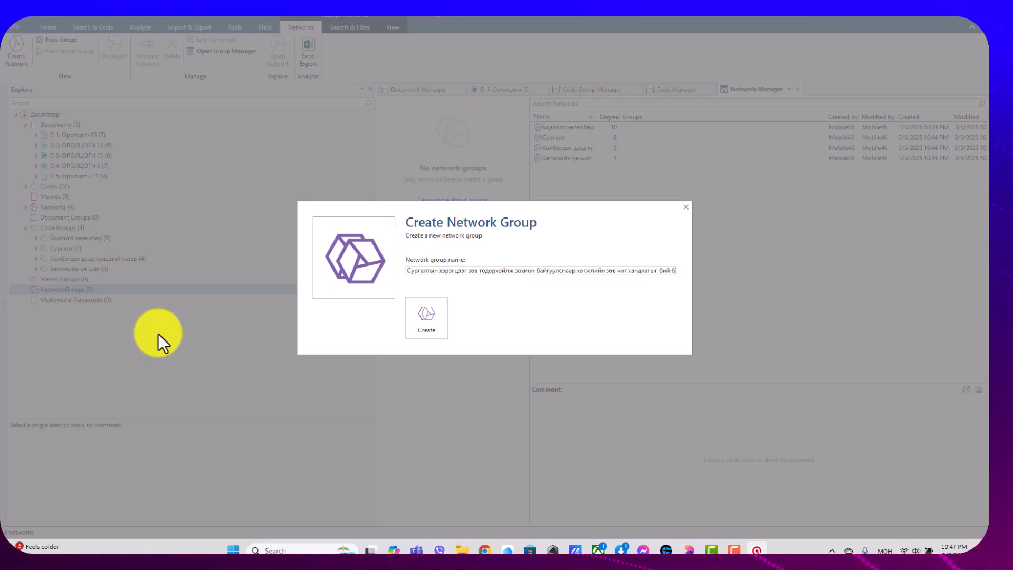
pyautogui.write('олгох')
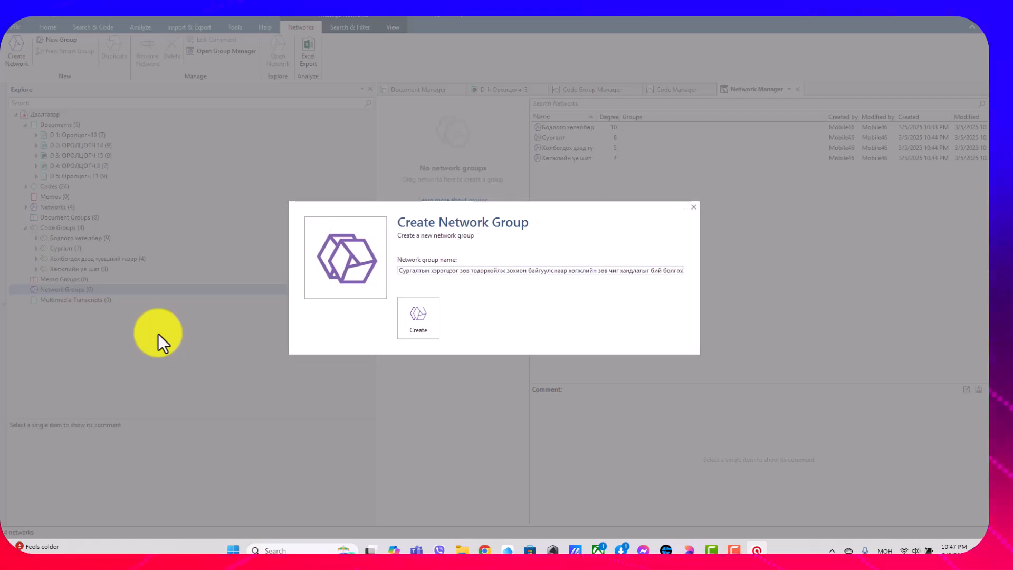
pyautogui.click(436, 311)
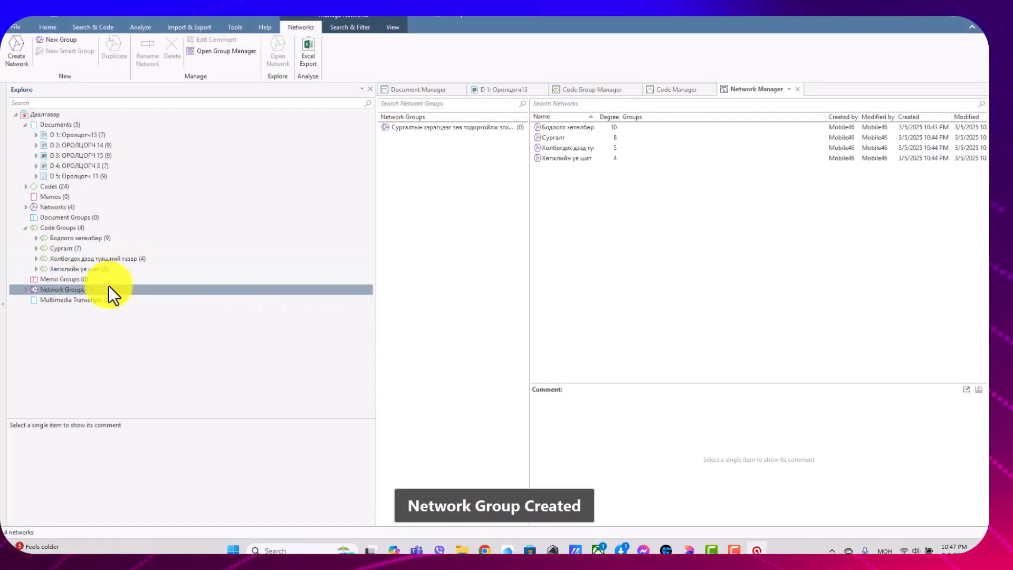
# Create a second network group named "Яам тамгын газар болох харьяа байгууллагаас бодлогоор дэмжих".
pyautogui.rightClick(94, 292)
pyautogui.click(122, 359)
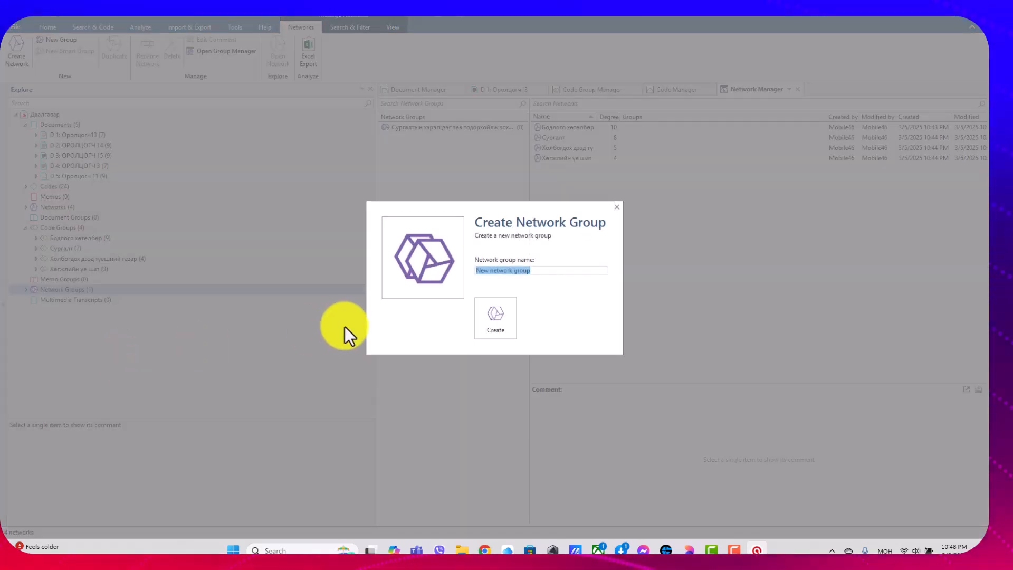
pyautogui.write('Яам тамгын')
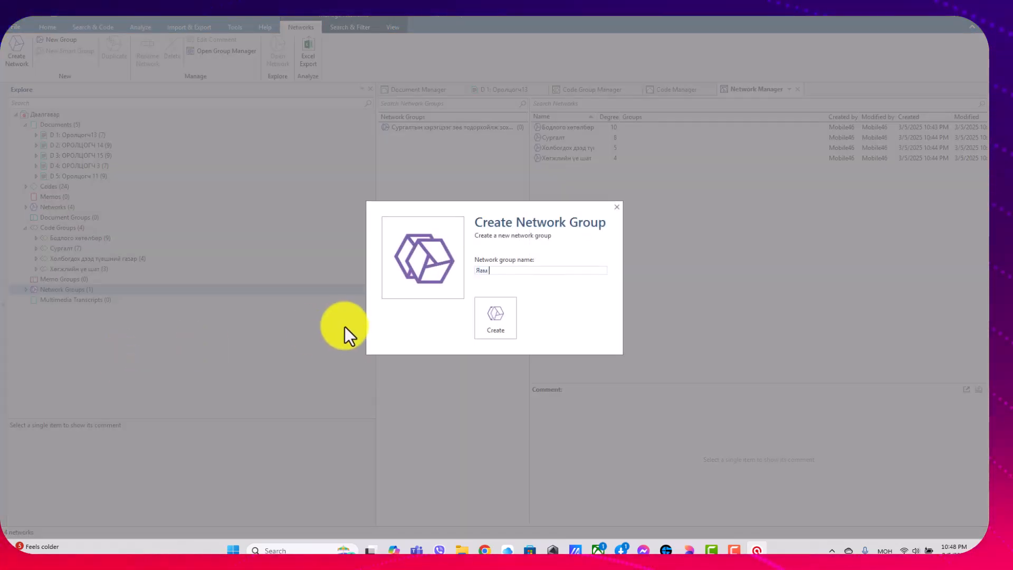
pyautogui.write(' газар')
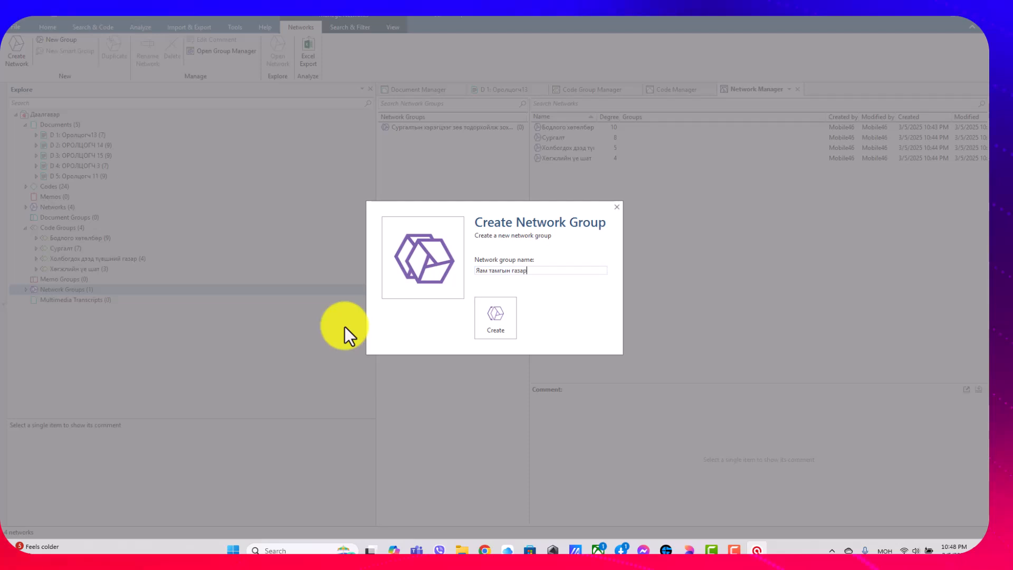
pyautogui.write(' болох х')
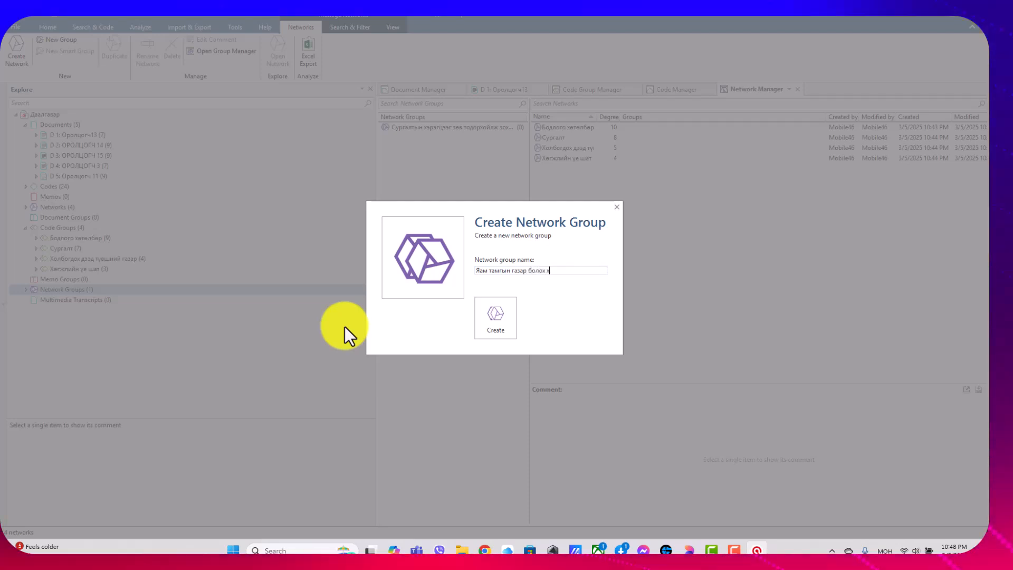
pyautogui.write('арьяа бай')
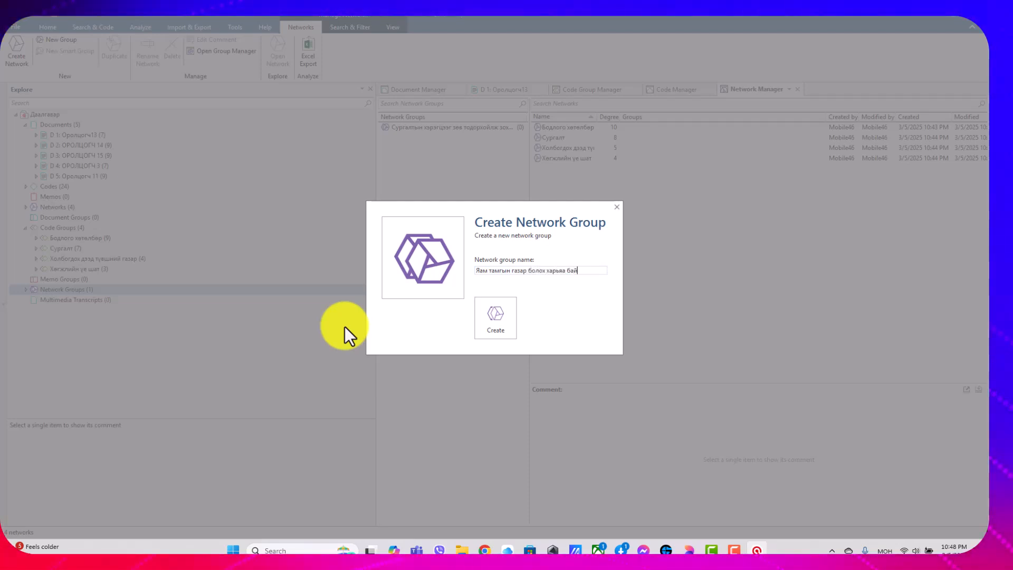
pyautogui.write('гууллагаас ')
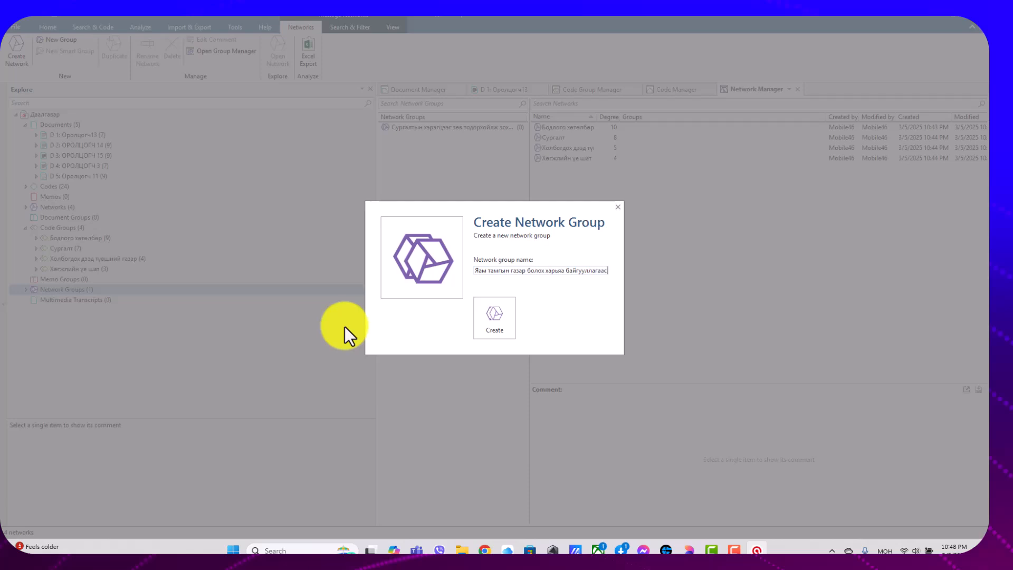
pyautogui.write('б')
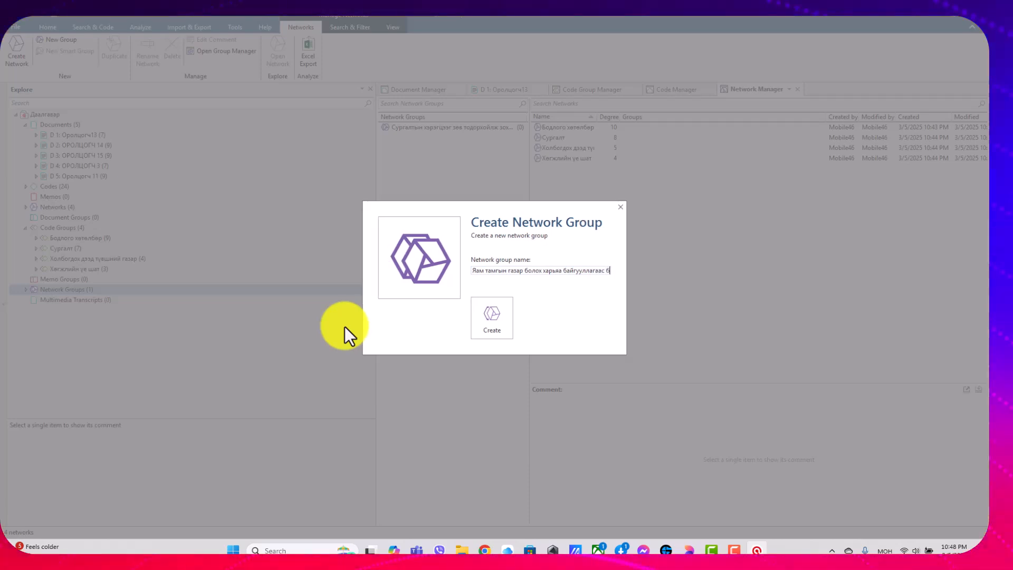
pyautogui.write('одлогоор дэмжих')
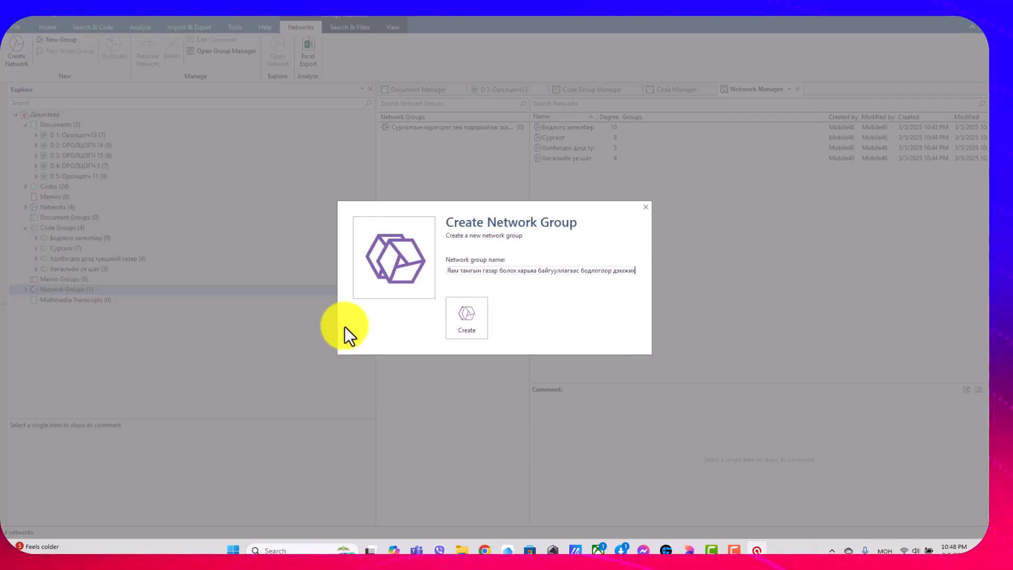
pyautogui.click(474, 320)
# Open the Network Group Manager and select the group whose name begins with "Сургалтын хэрэгцээг зөв тодорхойлж".
pyautogui.click(79, 289)
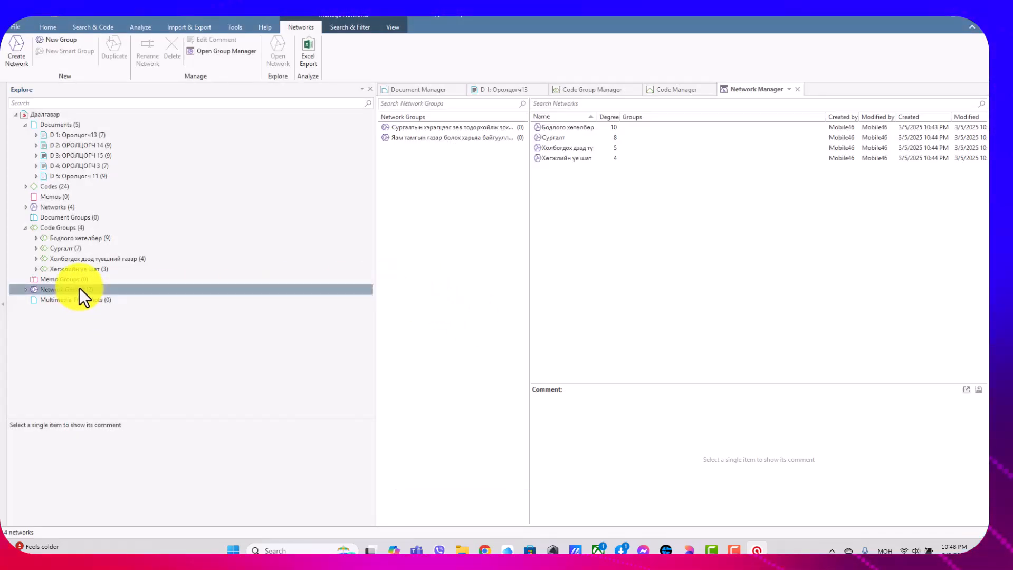
pyautogui.rightClick(84, 292)
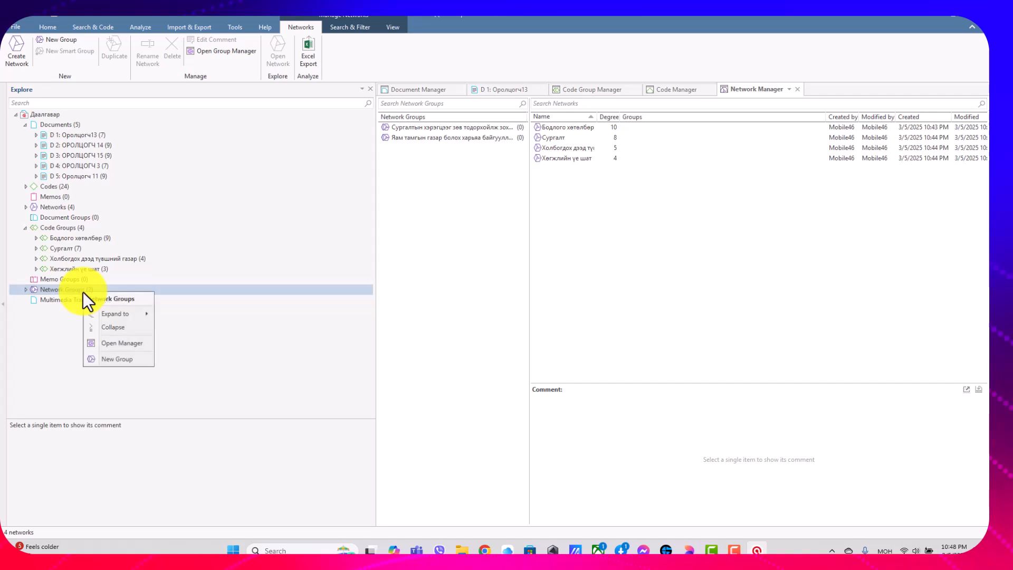
pyautogui.click(115, 343)
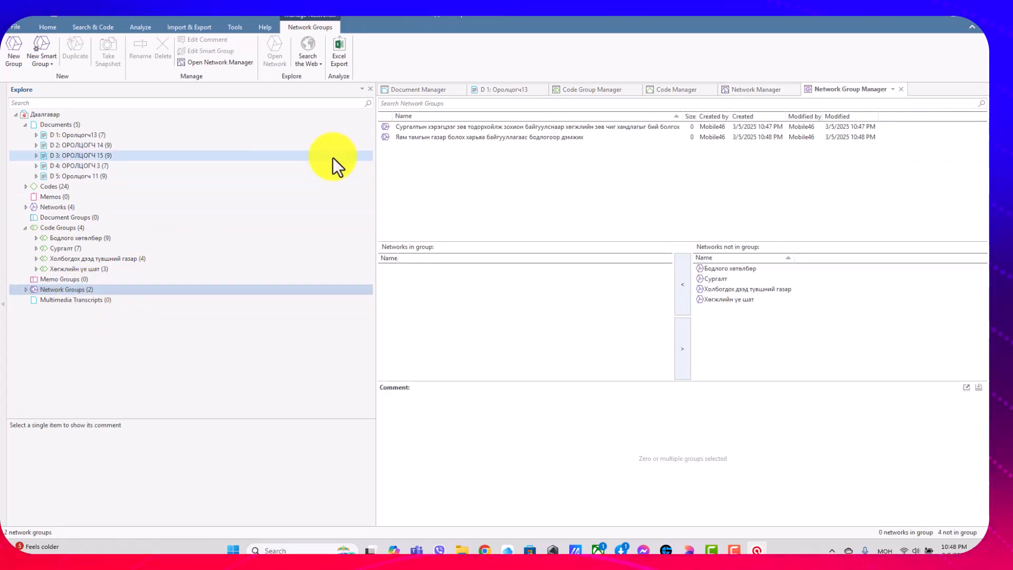
pyautogui.click(435, 131)
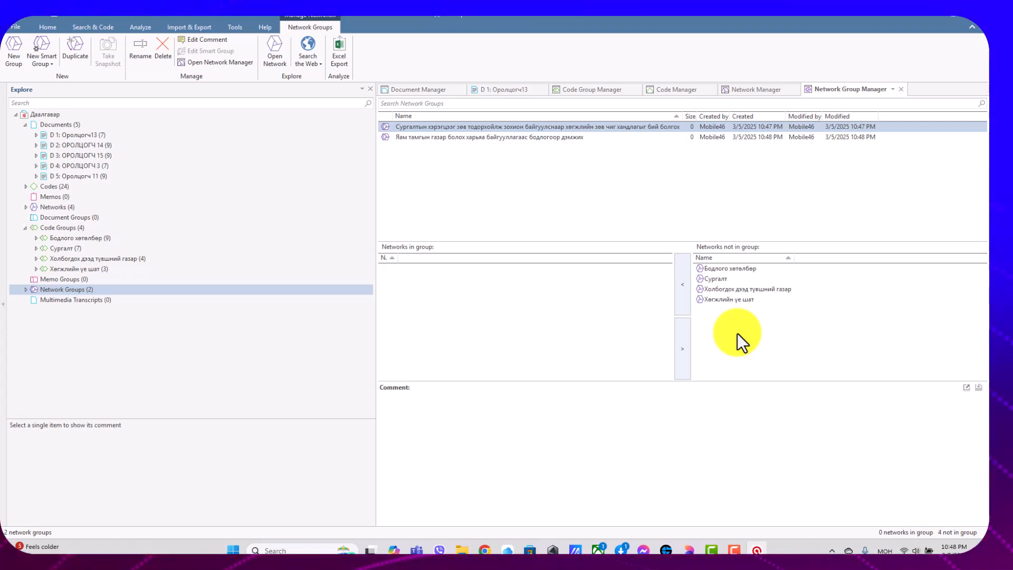
# Add the Сургалт and Хөгжлийн үе шат networks to the selected group beginning with "Сургалтын хэрэгцээг зөв тодорхойлж".
pyautogui.click(686, 282)
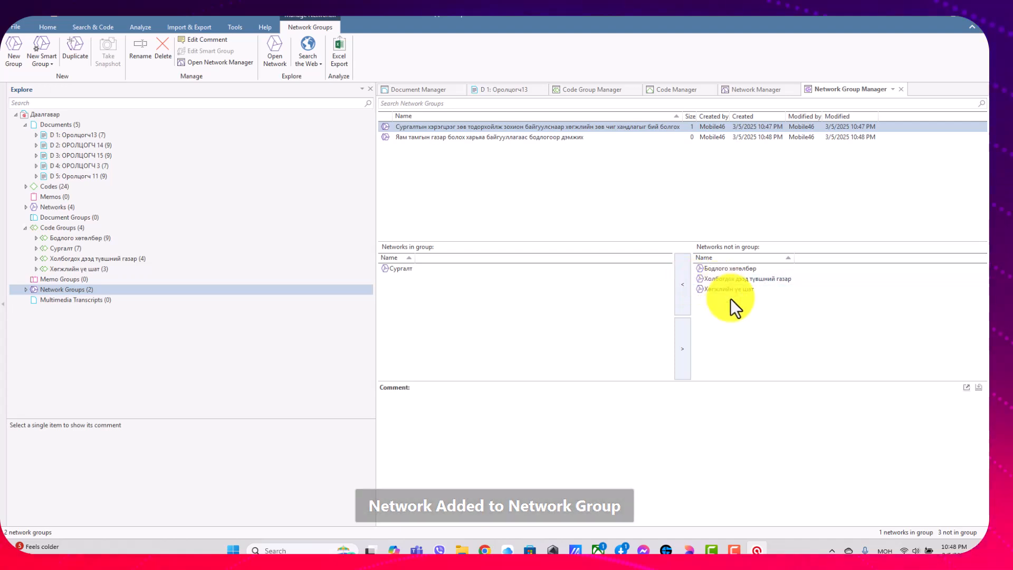
pyautogui.click(731, 289)
pyautogui.click(684, 288)
# Add the Бодлого хөтөлбөр and Холбогдох дээд түвшний газар networks to the group beginning with "Яам тамгын газар".
pyautogui.click(448, 137)
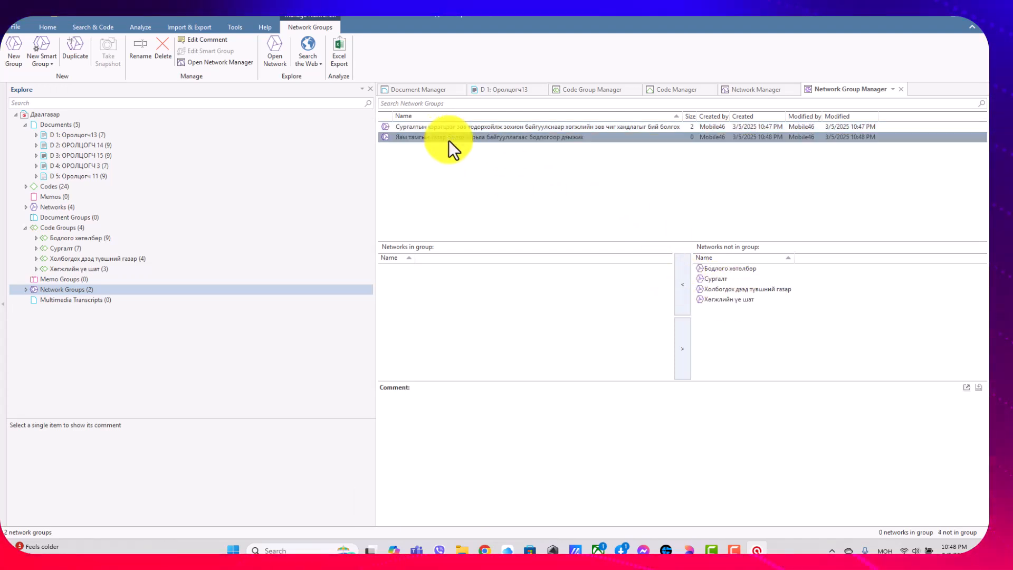
pyautogui.click(736, 268)
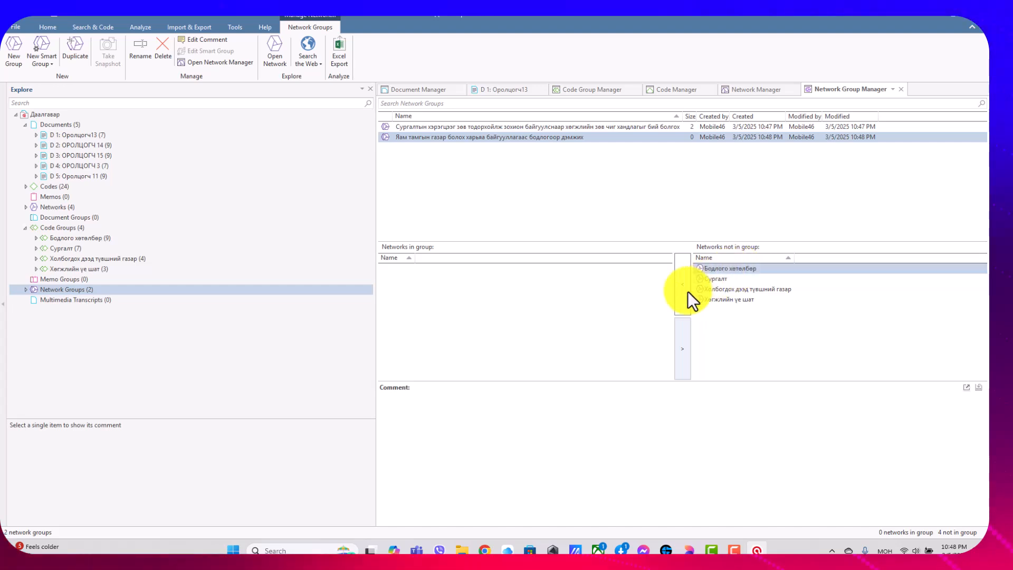
pyautogui.click(682, 292)
pyautogui.click(736, 289)
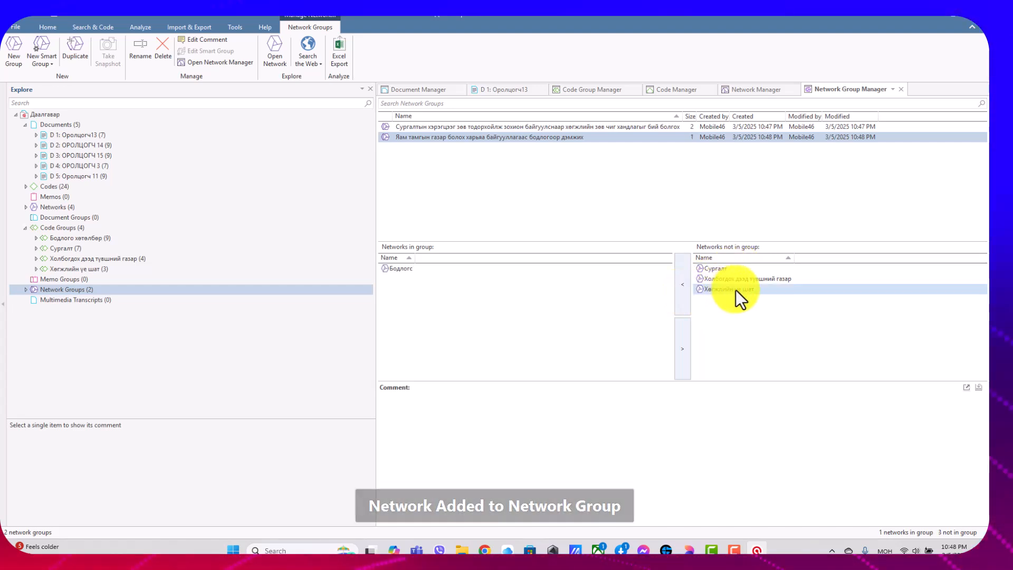
pyautogui.click(761, 279)
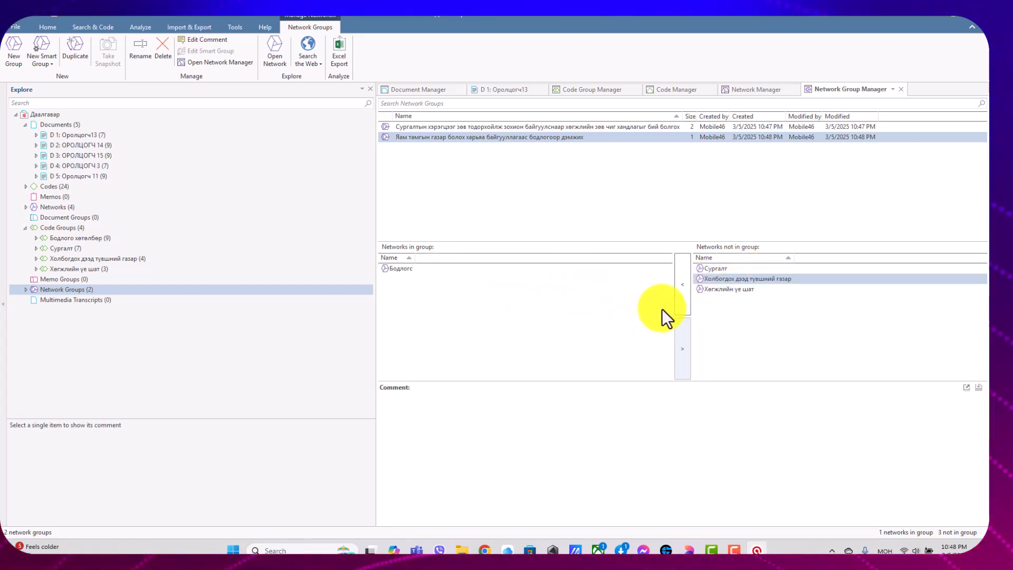
pyautogui.click(683, 295)
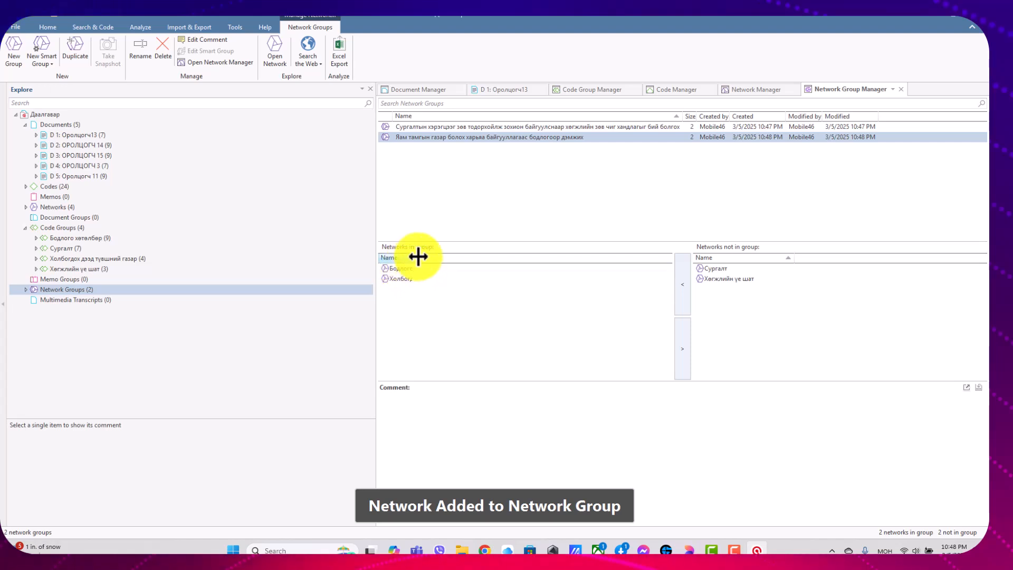
# Widen the name column of the networks in the group and review which networks belong to each network group.
pyautogui.moveTo(416, 257); pyautogui.dragTo(525, 257)
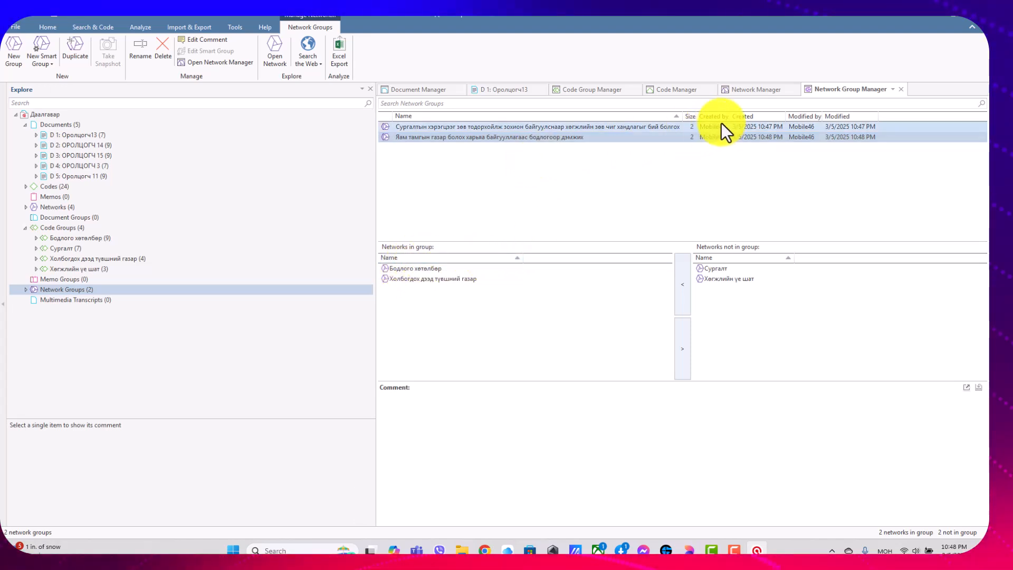
pyautogui.click(592, 128)
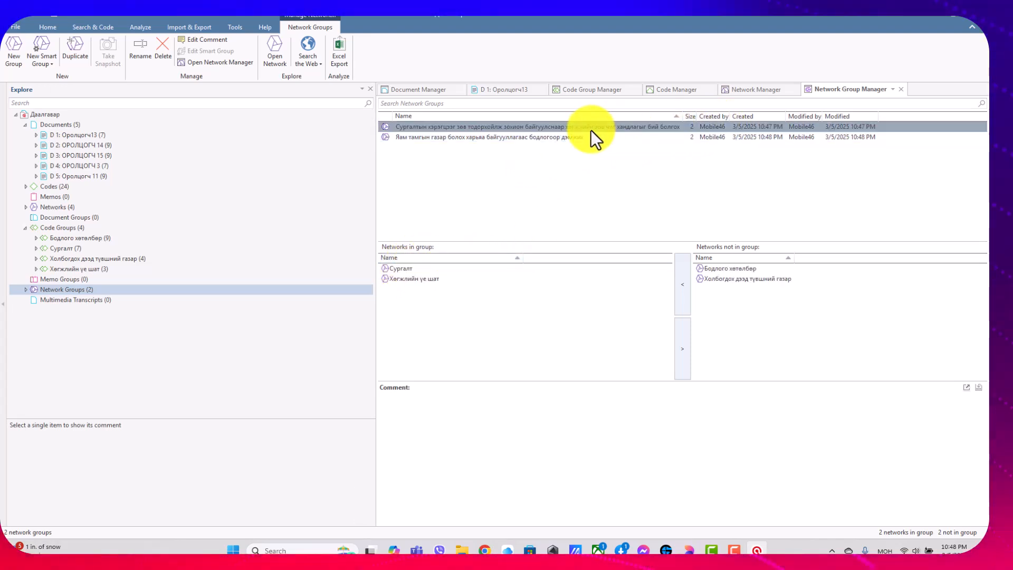
pyautogui.click(690, 137)
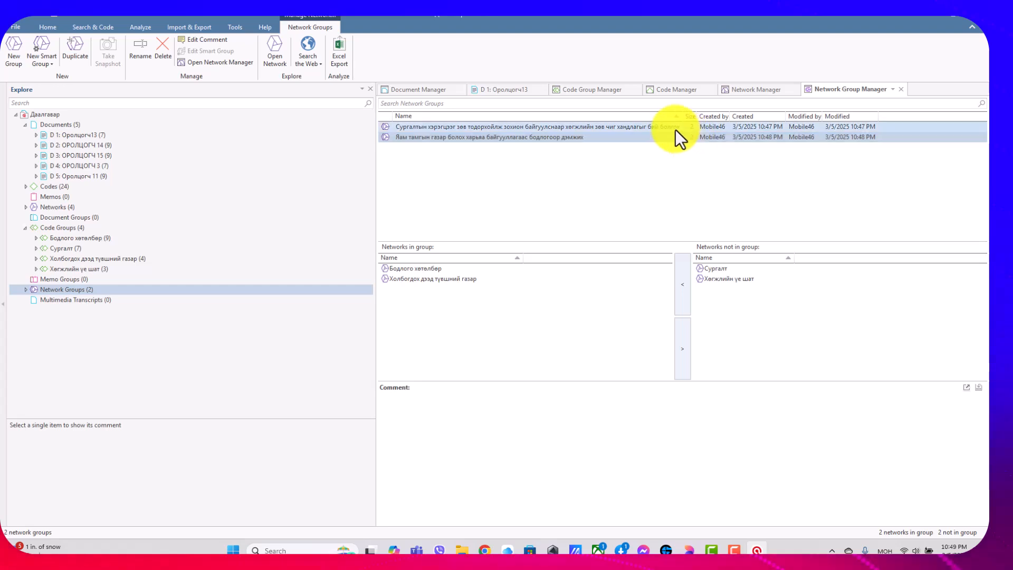
pyautogui.click(674, 130)
pyautogui.click(666, 138)
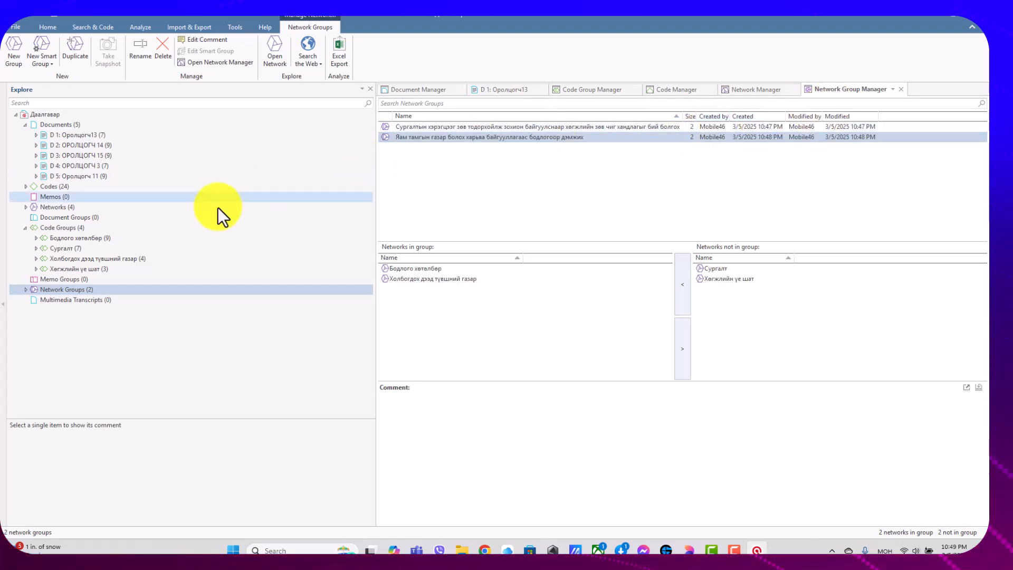
# Expand Network Groups in the project tree, show the group beginning with "Сургалтын хэрэгцээг" in its manager, and close that manager.
pyautogui.rightClick(78, 290)
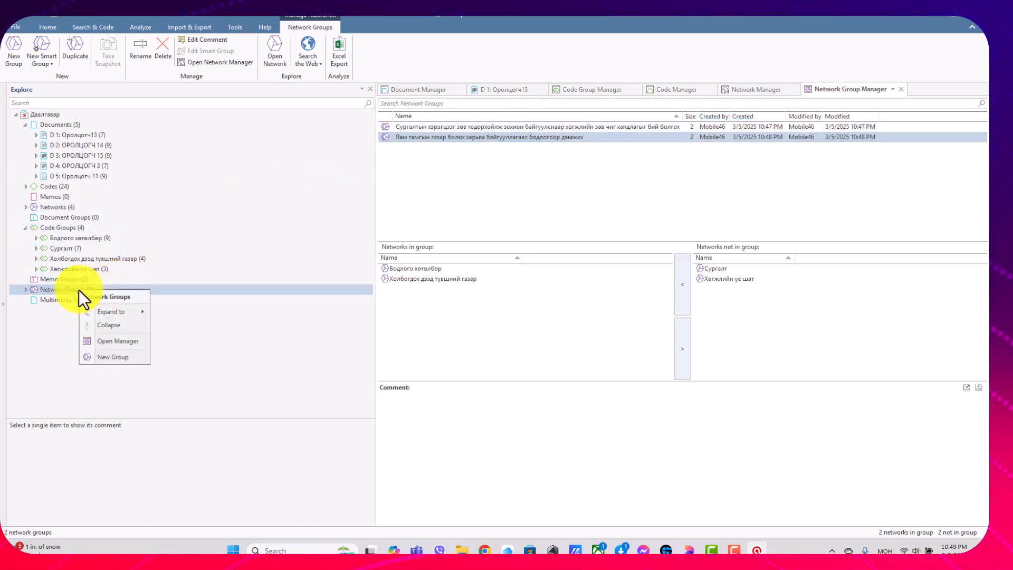
pyautogui.click(26, 289)
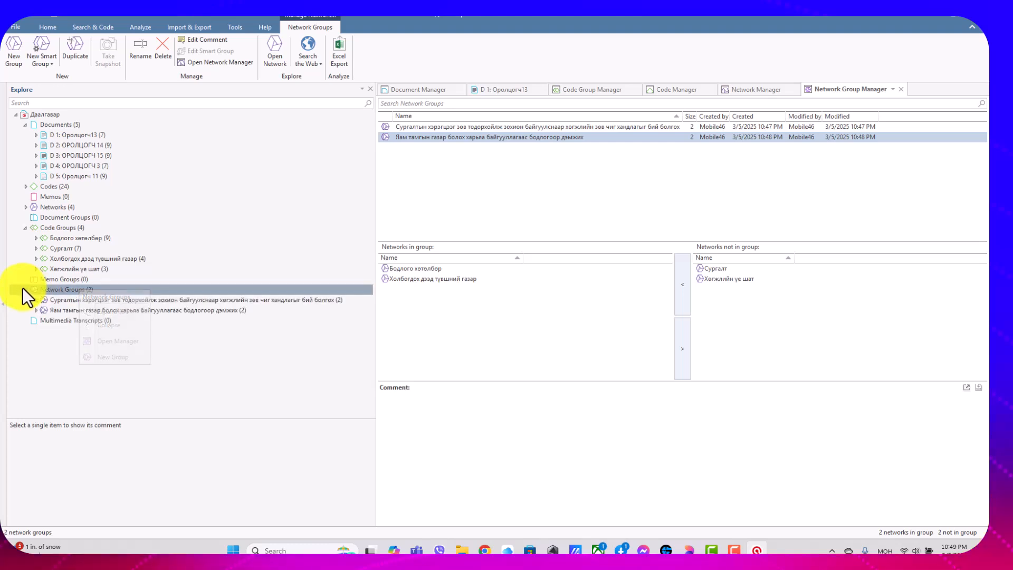
pyautogui.click(61, 299)
pyautogui.rightClick(62, 299)
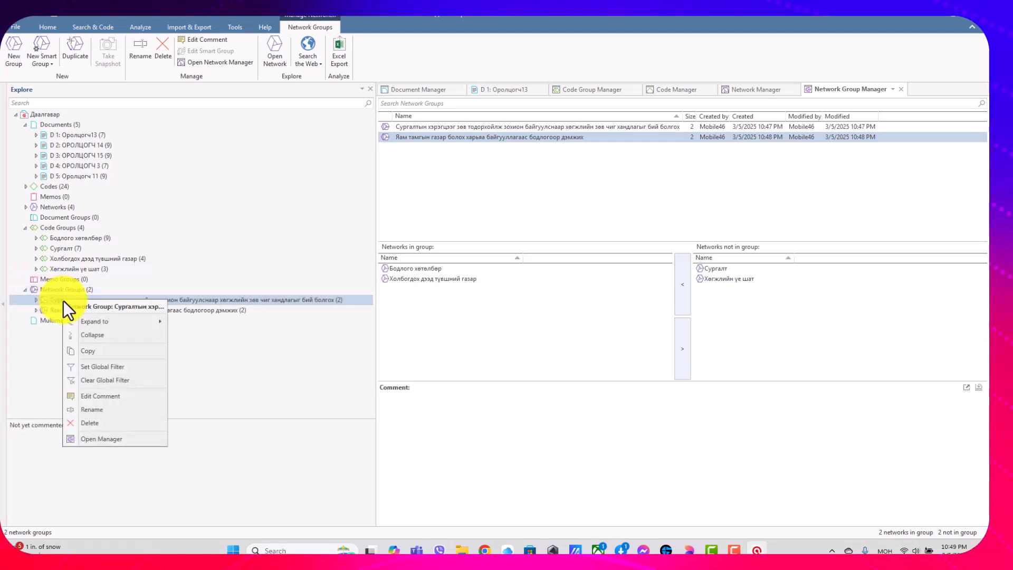
pyautogui.click(101, 439)
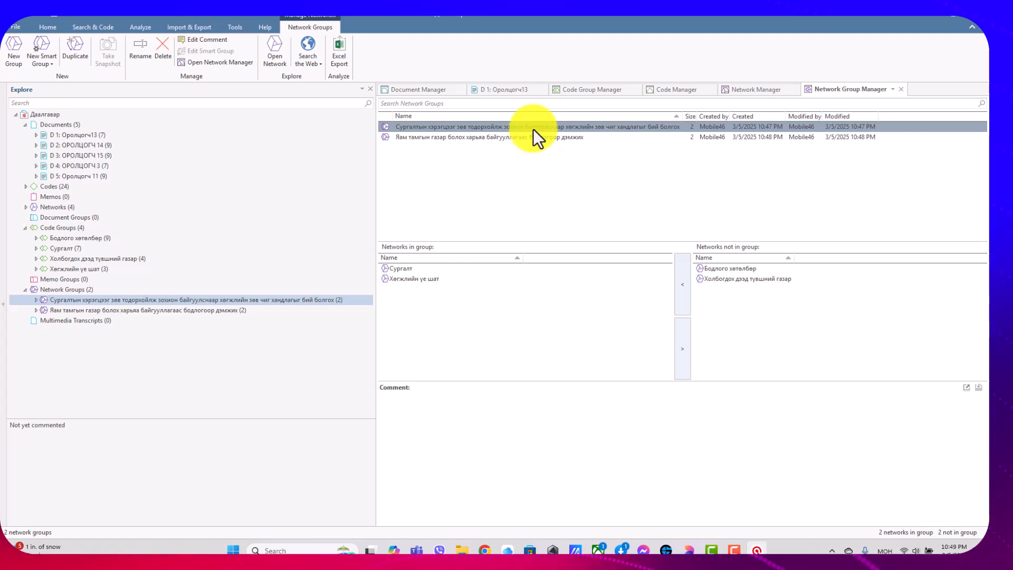
pyautogui.click(903, 91)
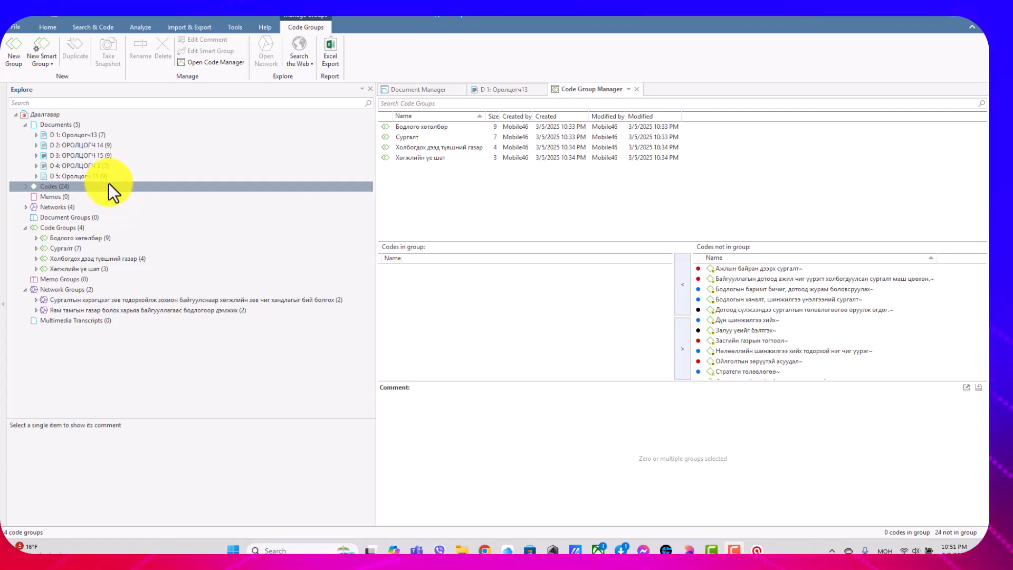
# Open the Code Manager and export all items to Excel with their code, comment and code groups.
pyautogui.rightClick(56, 190)
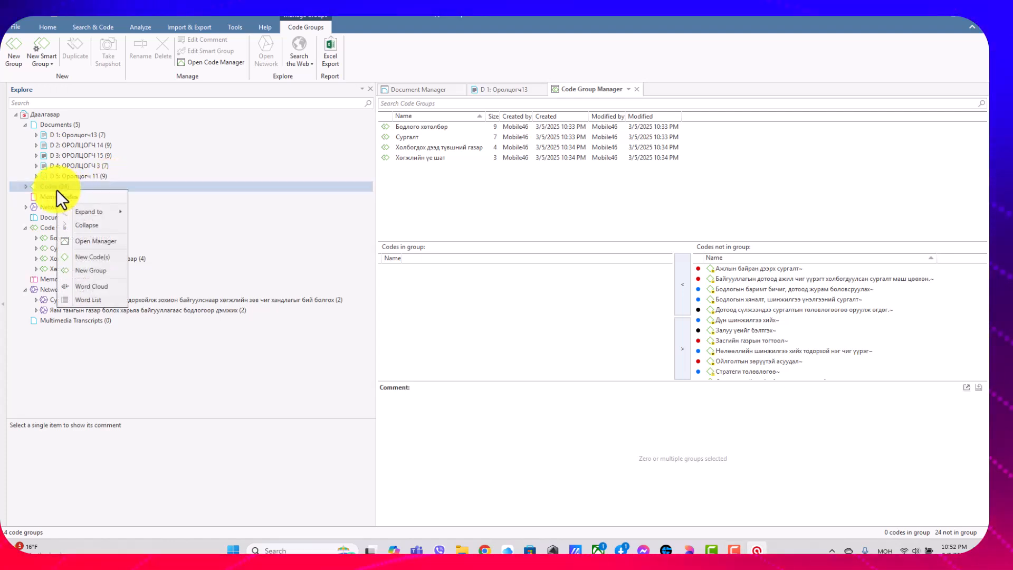
pyautogui.click(99, 242)
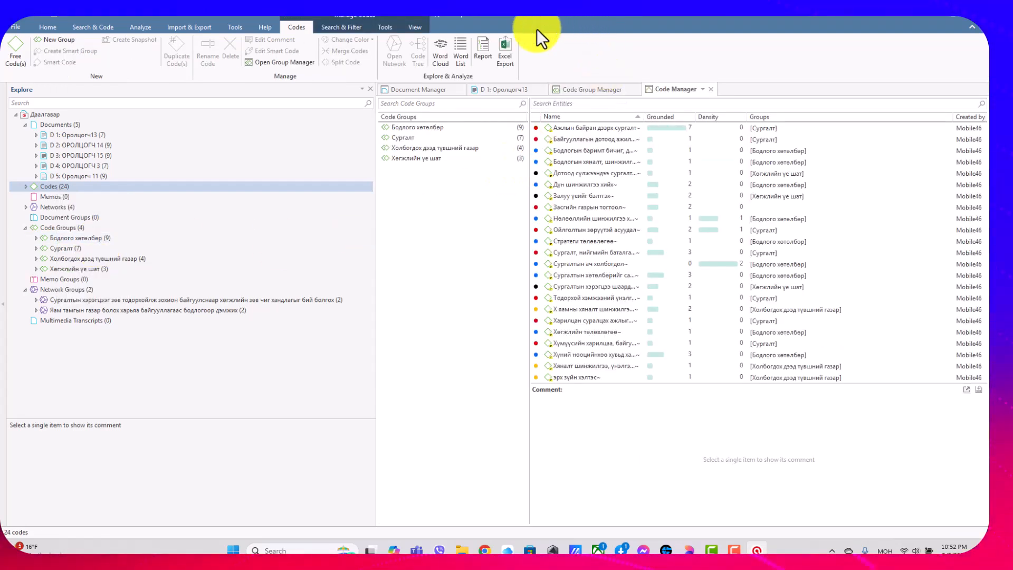
pyautogui.click(507, 63)
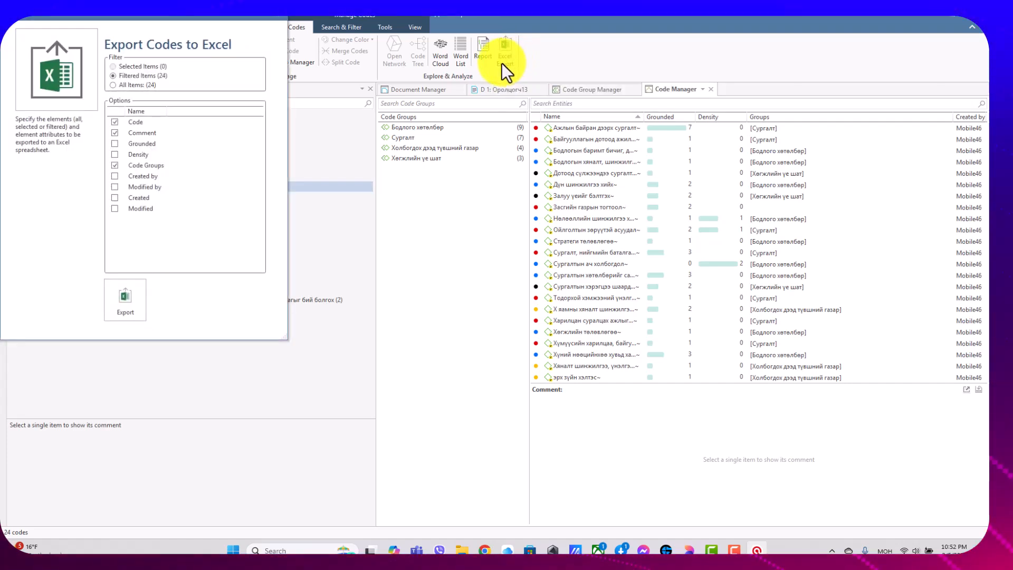
pyautogui.click(131, 84)
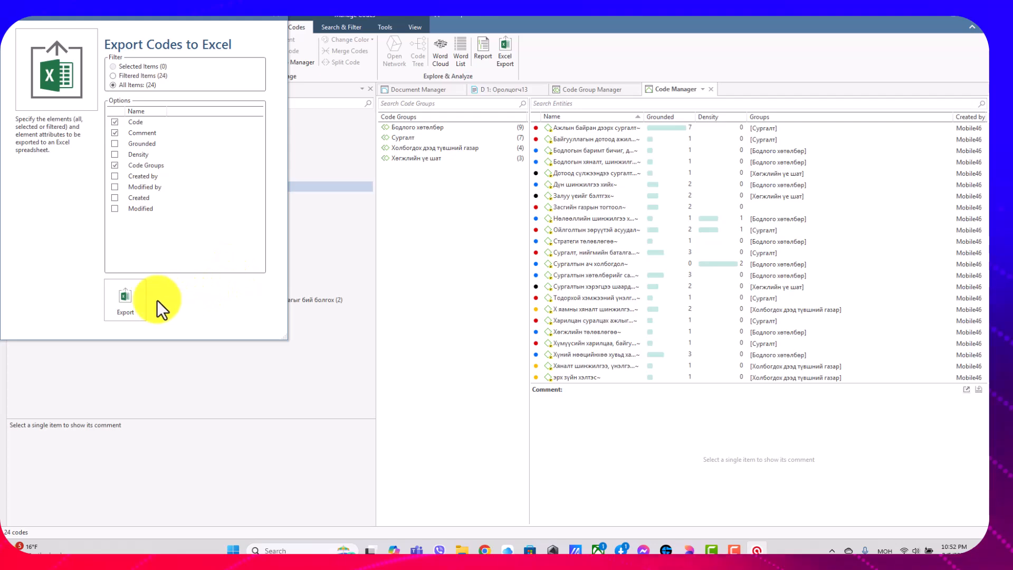
pyautogui.click(130, 300)
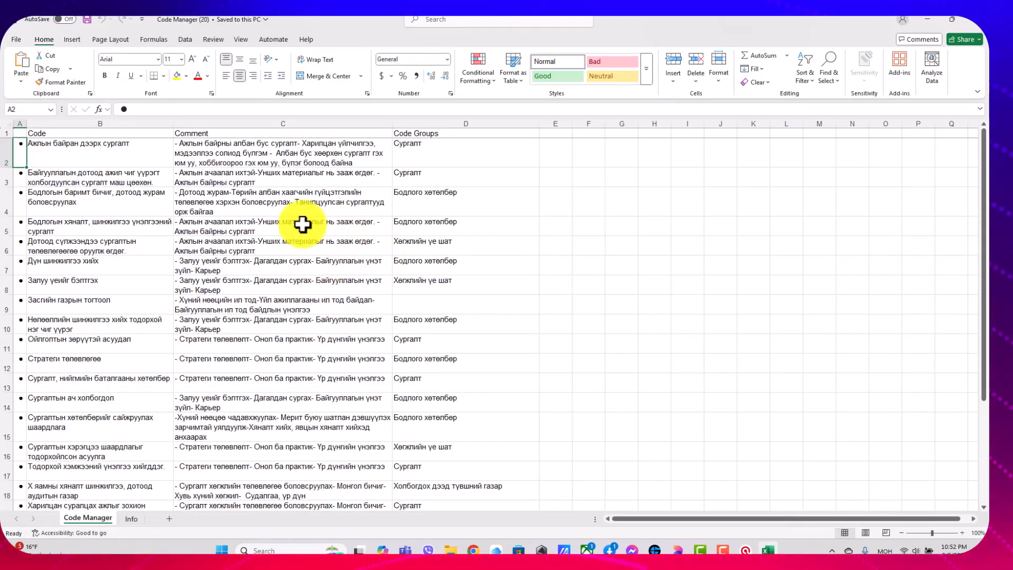
# Examine the codes, comments and code groups in the exported Code Manager worksheet in Excel.
pyautogui.scroll(-3, 301, 227)
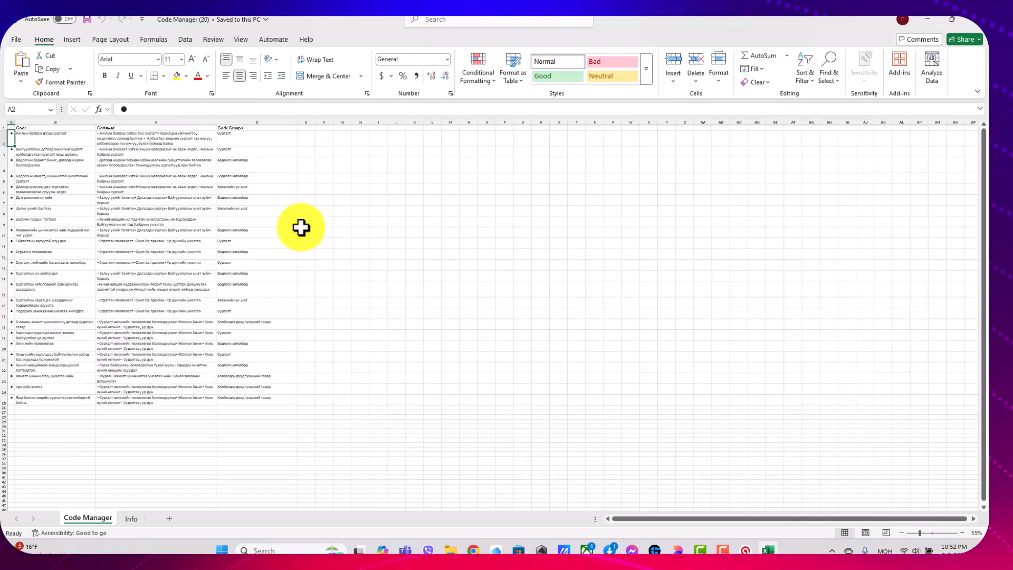
pyautogui.scroll(1, 301, 227)
pyautogui.click(51, 479)
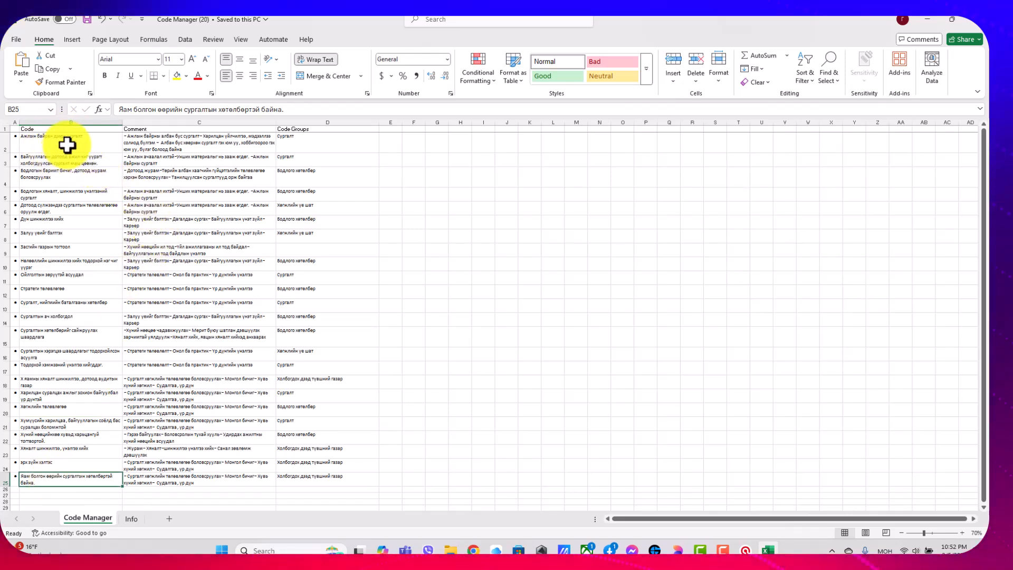
pyautogui.click(166, 139)
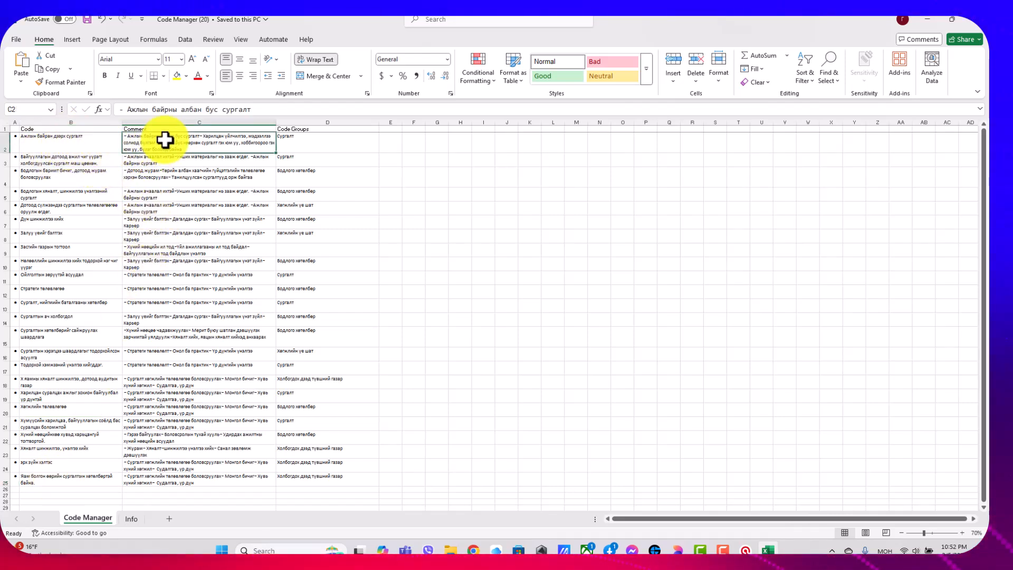
pyautogui.click(96, 139)
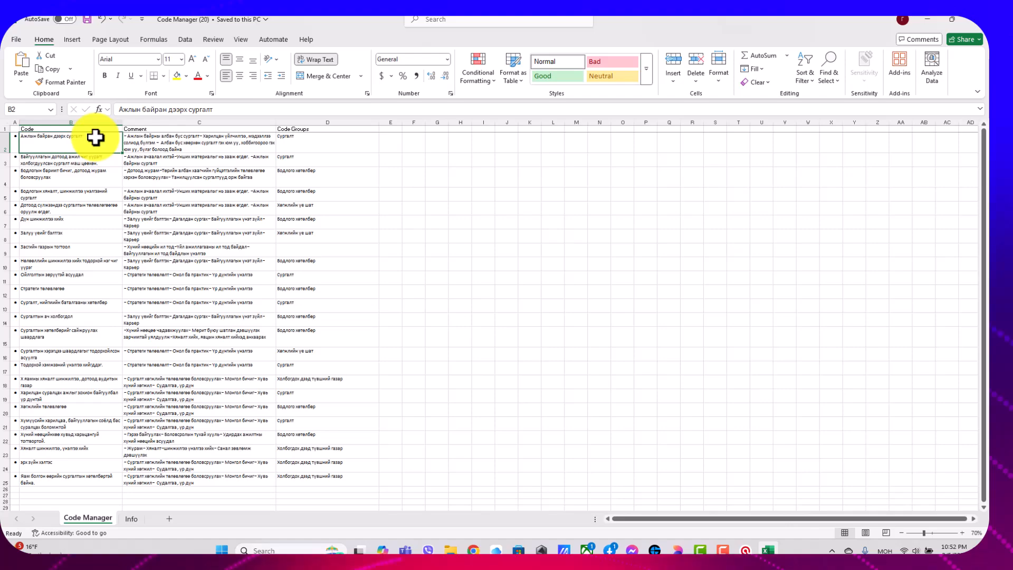
pyautogui.click(328, 159)
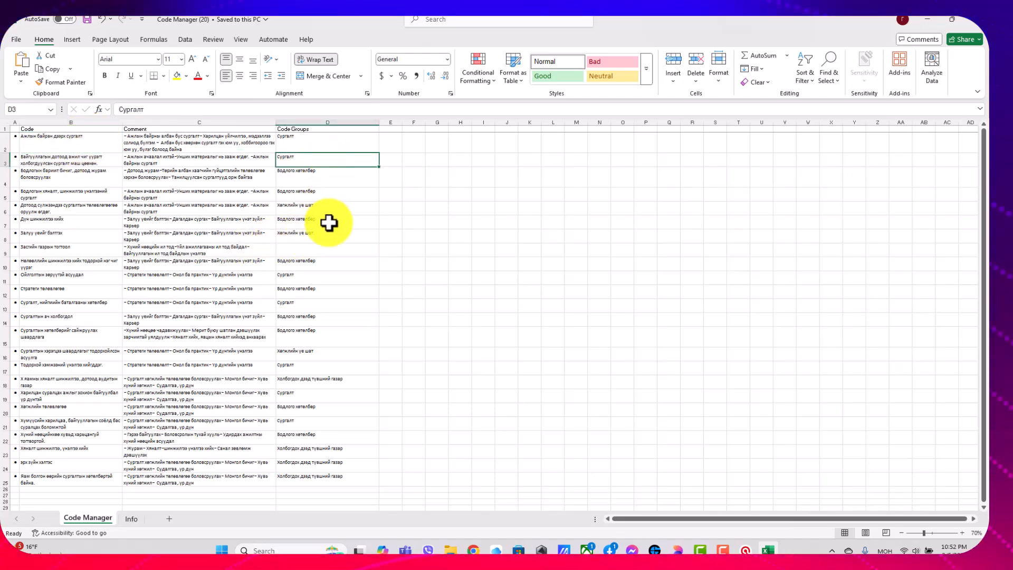
pyautogui.scroll(-1, 330, 222)
pyautogui.scroll(1, 330, 226)
pyautogui.keyDown('ctrl'); pyautogui.scroll(1, 329, 232); pyautogui.keyUp('ctrl')
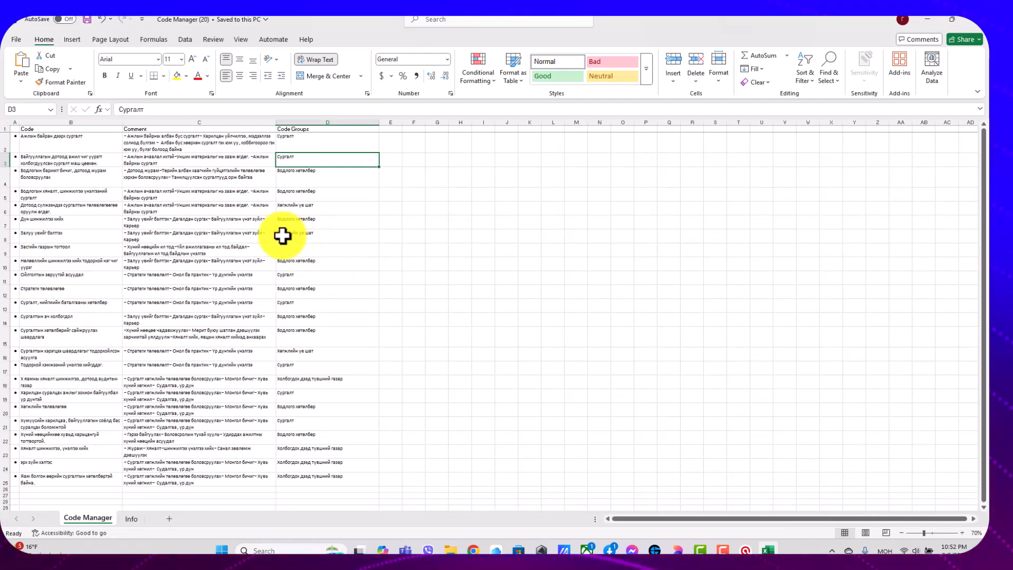
pyautogui.keyDown('ctrl'); pyautogui.scroll(1, 281, 232); pyautogui.keyUp('ctrl')
pyautogui.keyDown('ctrl'); pyautogui.scroll(1, 281, 232); pyautogui.keyUp('ctrl')
pyautogui.scroll(-5, 452, 233)
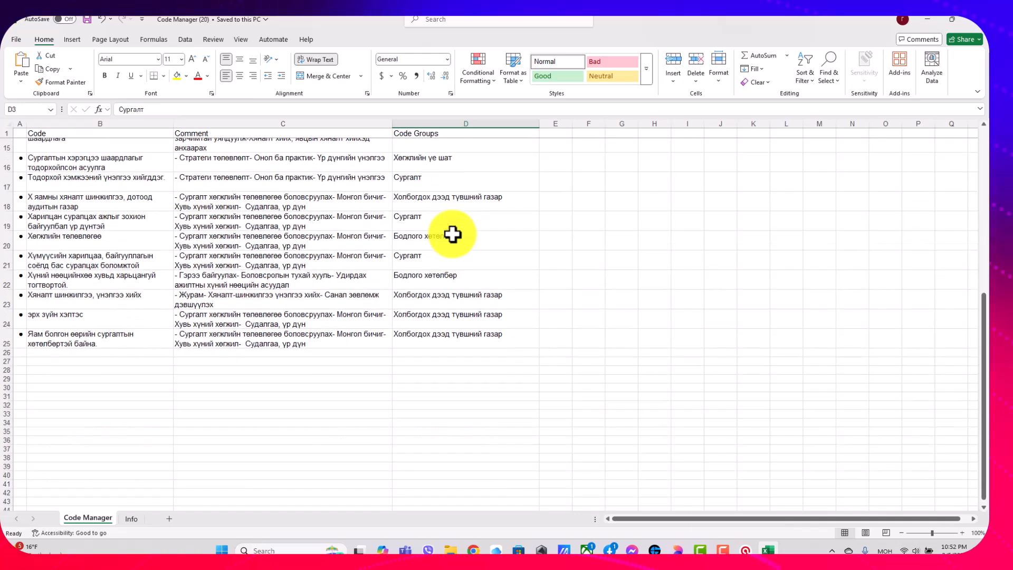
pyautogui.scroll(3, 453, 233)
pyautogui.keyDown('ctrl'); pyautogui.scroll(-2, 453, 233); pyautogui.keyUp('ctrl')
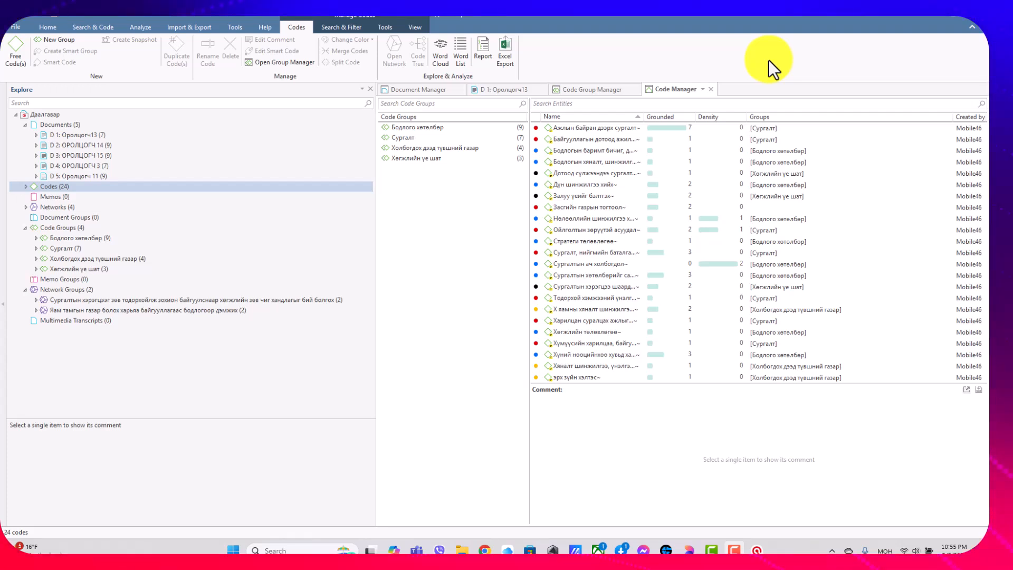
# In ATLAS.ti, open the Document Manager on document D 1: Оролцогч13 and generate a word cloud from it.
pyautogui.click(125, 137)
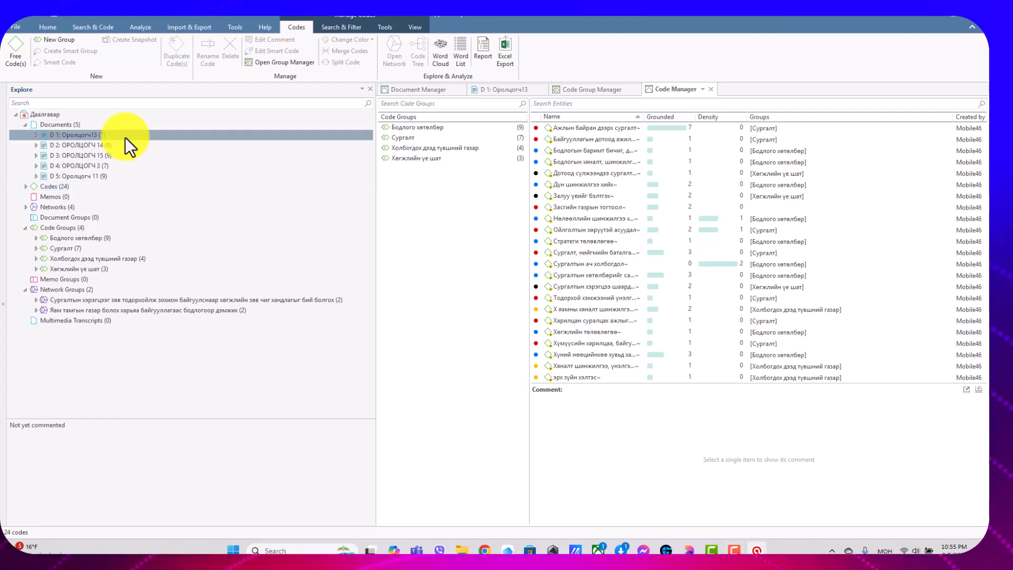
pyautogui.rightClick(125, 137)
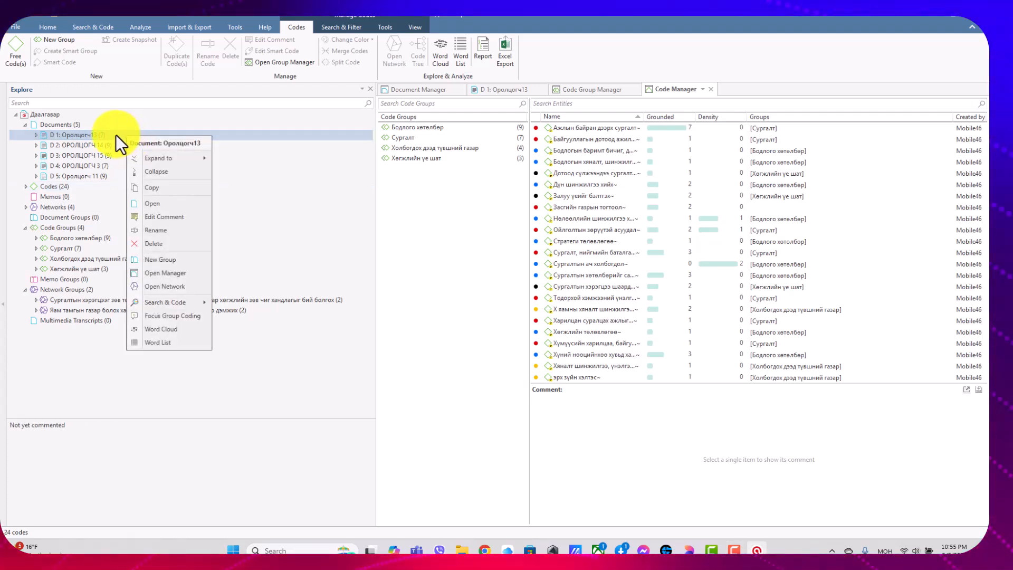
pyautogui.click(115, 134)
pyautogui.rightClick(115, 134)
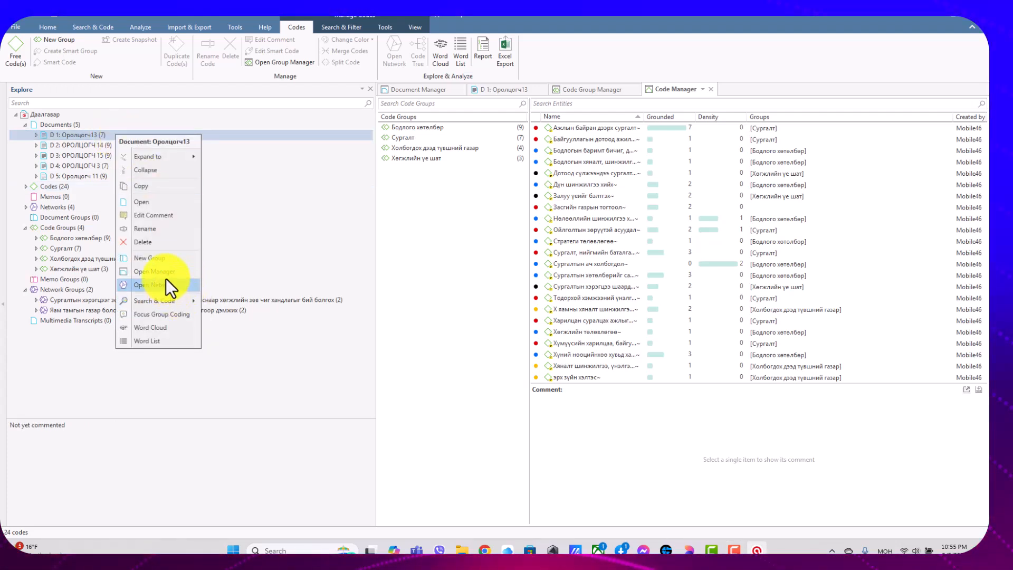
pyautogui.rightClick(84, 138)
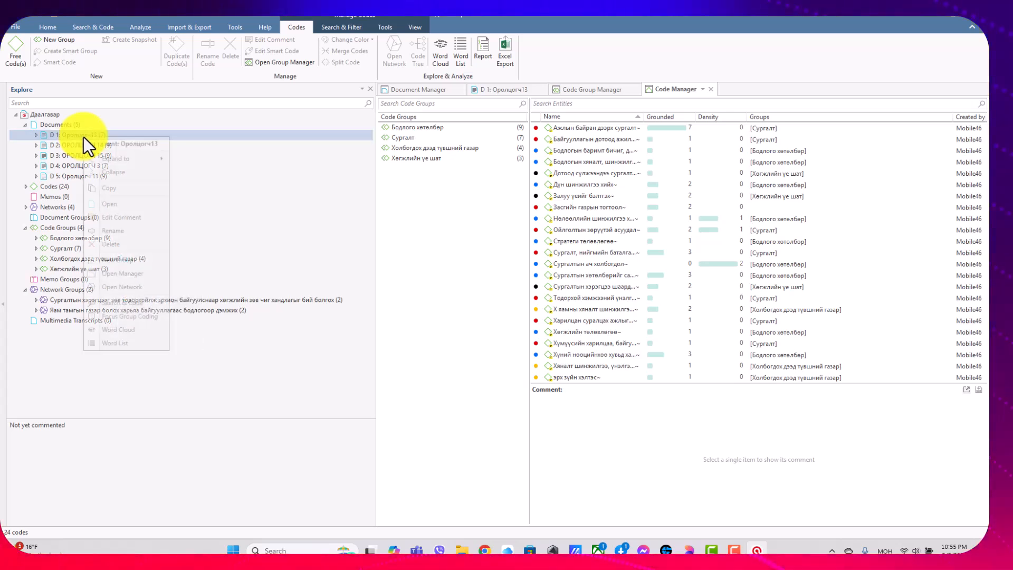
pyautogui.click(141, 274)
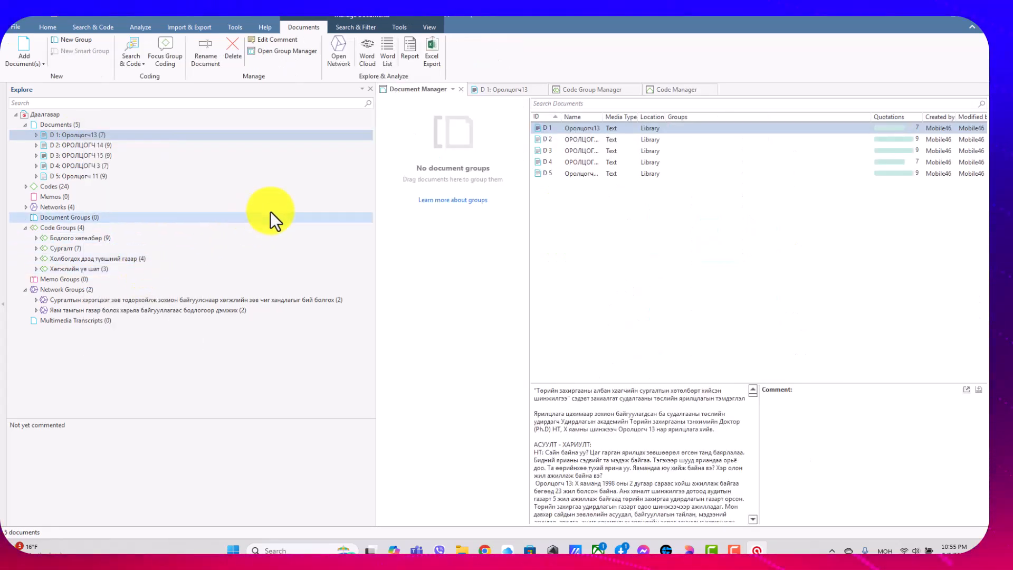
pyautogui.click(372, 59)
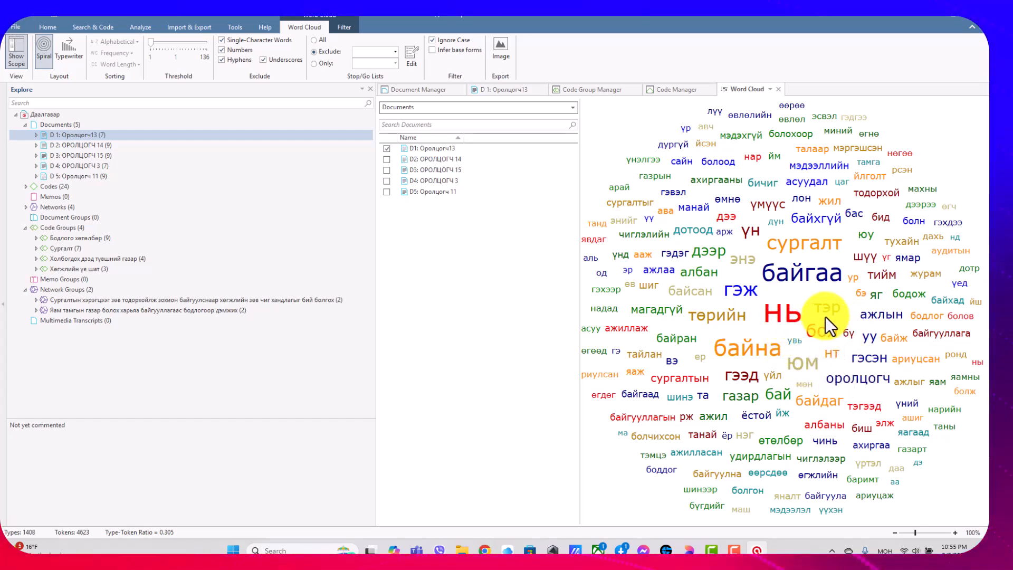
pyautogui.moveTo(848, 279)
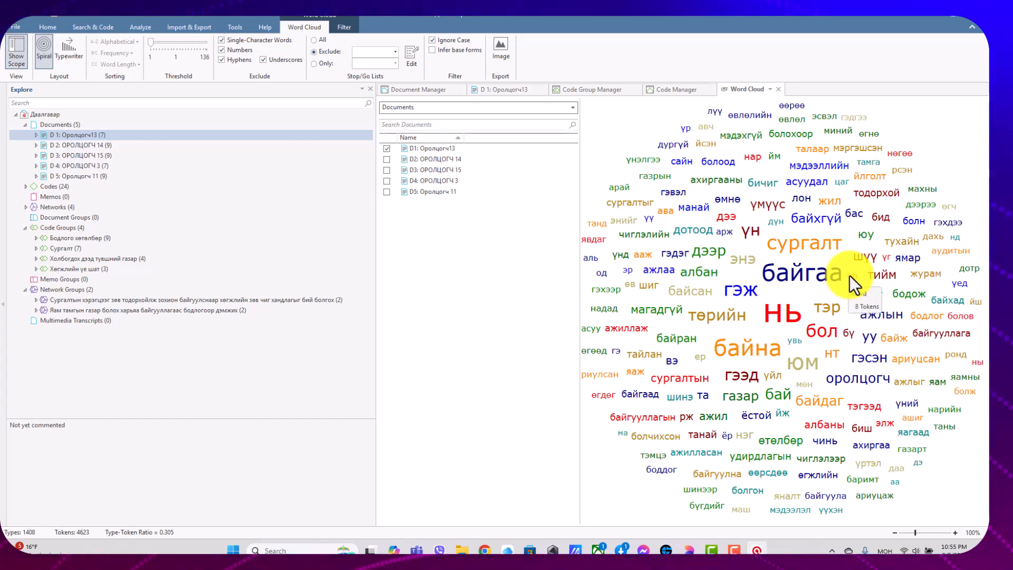
# Open the stop and go list editor from the word cloud and create a new stop list named Монгол.
pyautogui.click(393, 53)
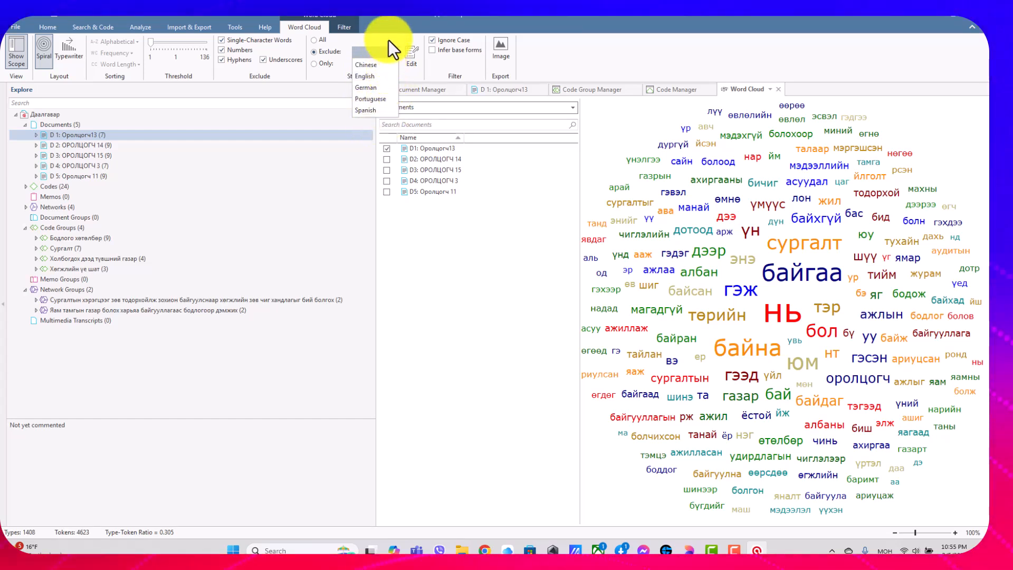
pyautogui.click(403, 51)
pyautogui.click(410, 59)
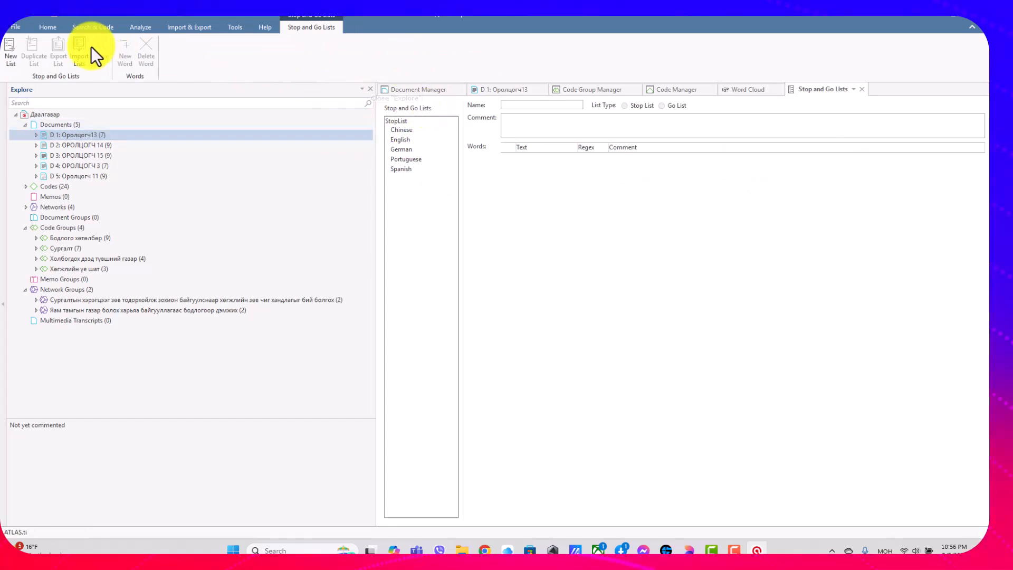
pyautogui.click(12, 59)
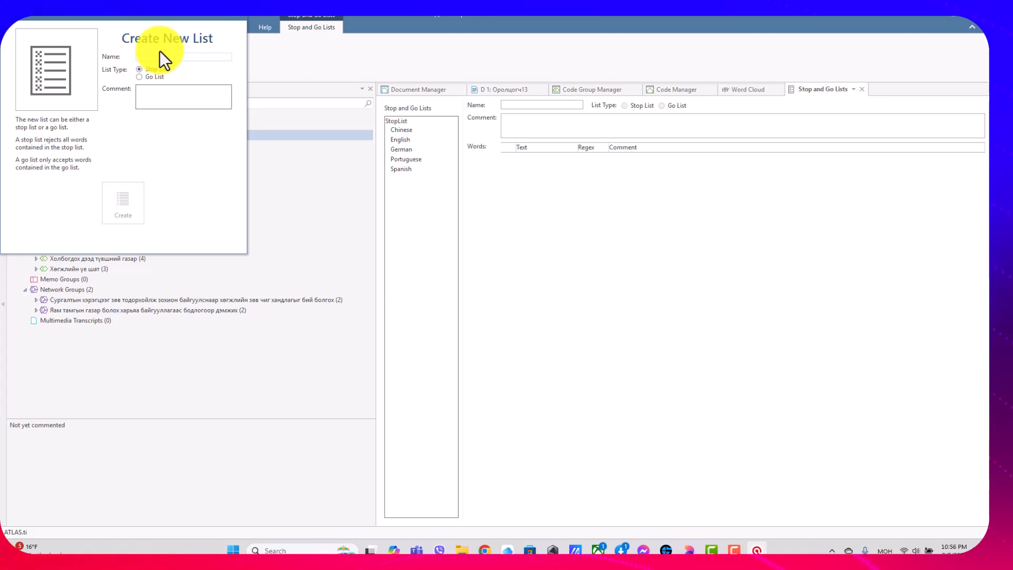
pyautogui.write('Монгол')
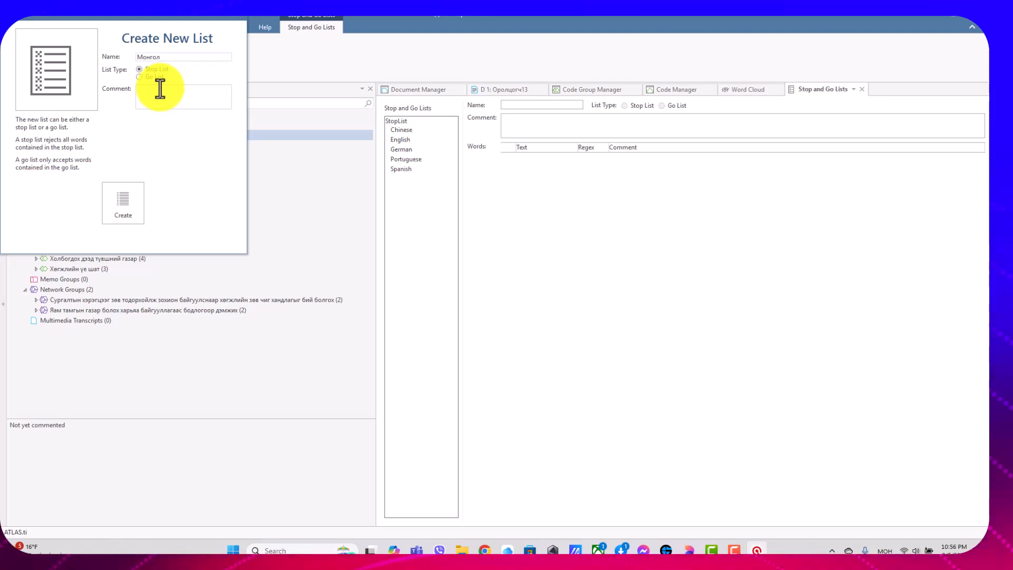
pyautogui.click(128, 204)
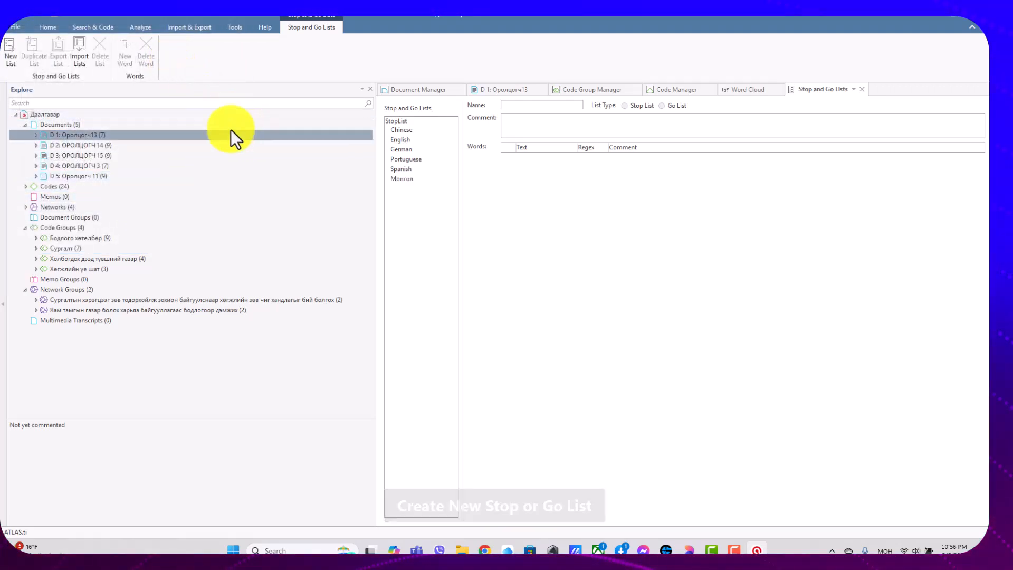
# Import the Монголшинэ file from the Stopwords folder and merge its contents into the Монгол stop list.
pyautogui.click(410, 178)
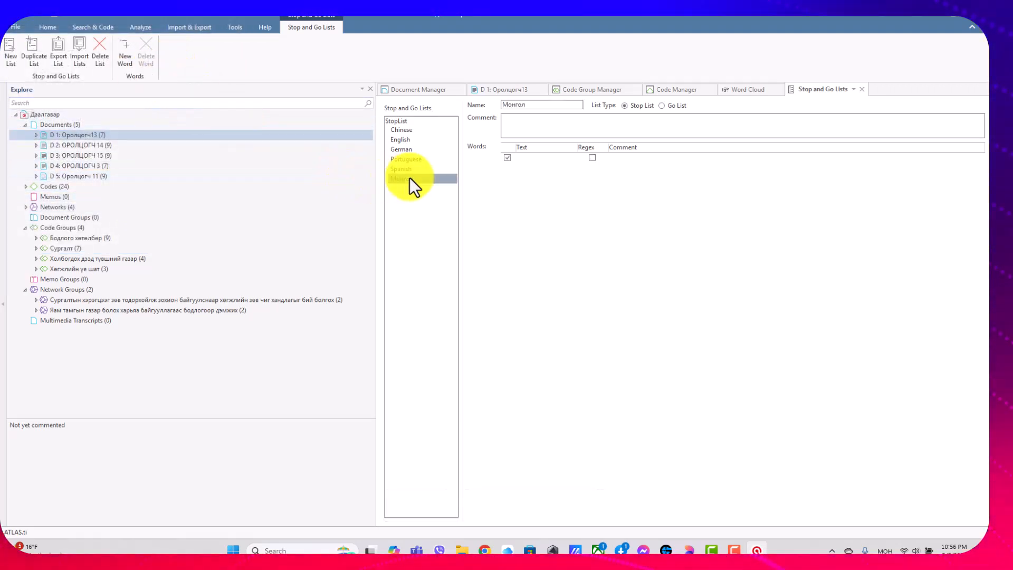
pyautogui.click(80, 61)
pyautogui.scroll(-1, 210, 148)
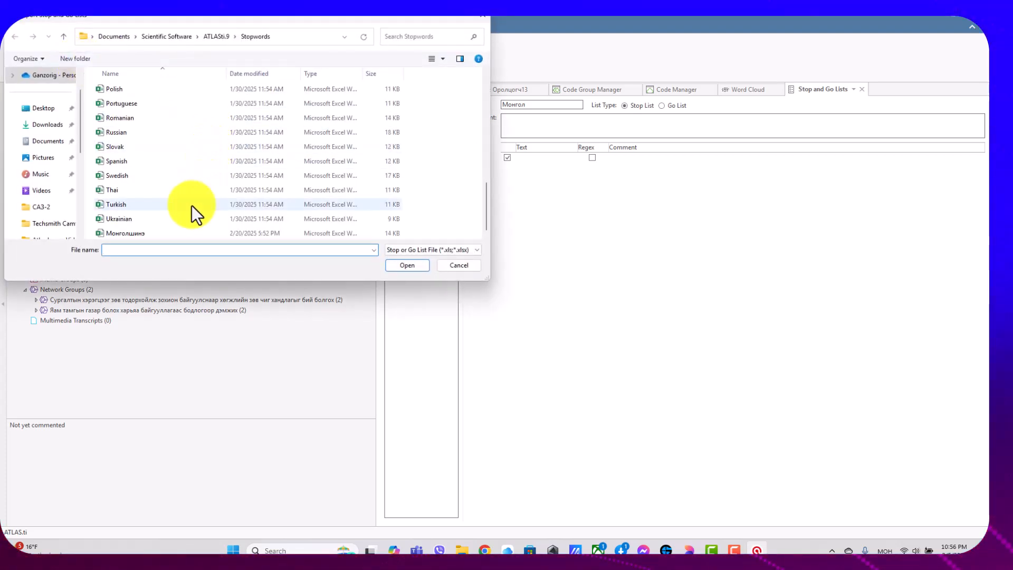
pyautogui.click(182, 233)
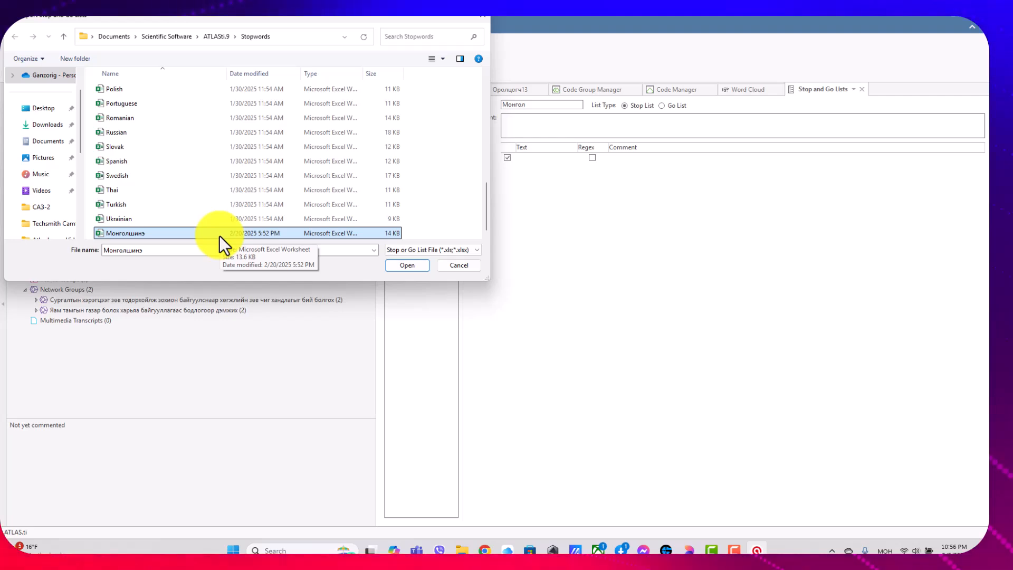
pyautogui.click(404, 265)
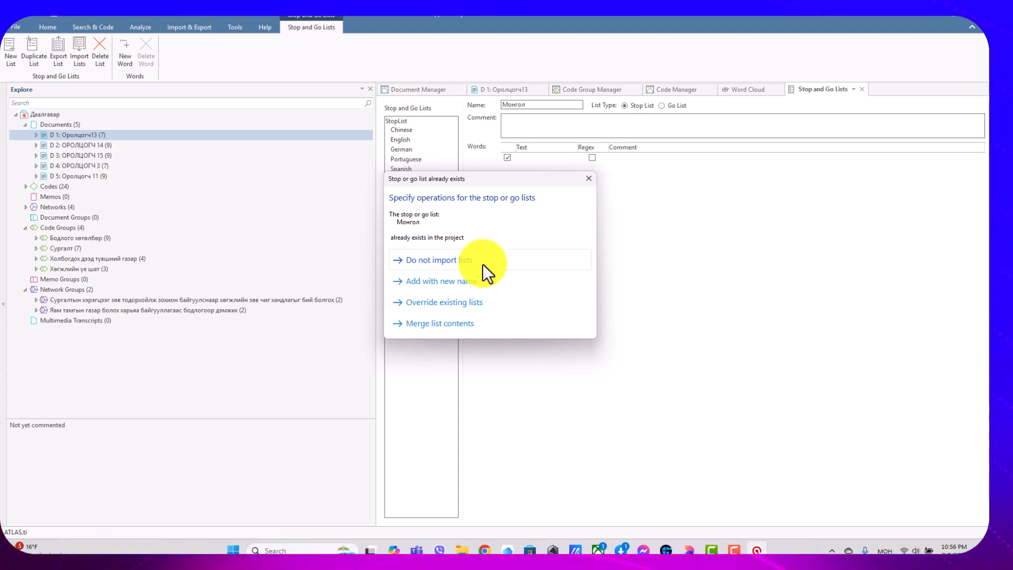
pyautogui.click(470, 324)
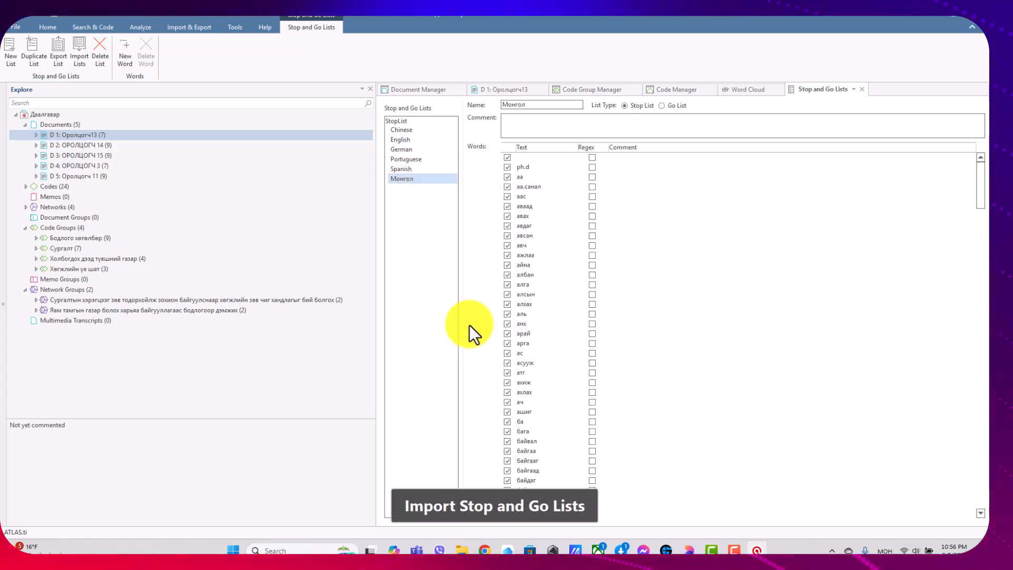
# Review the words in the Монгол list, return to the word cloud and set Монгол as its exclude list.
pyautogui.scroll(-10, 596, 209)
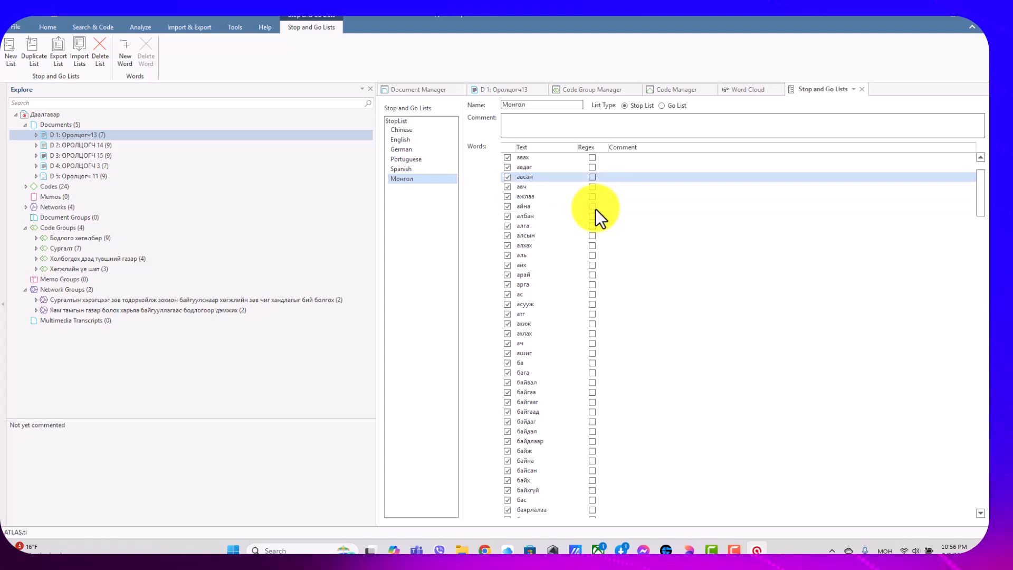
pyautogui.scroll(-20, 596, 210)
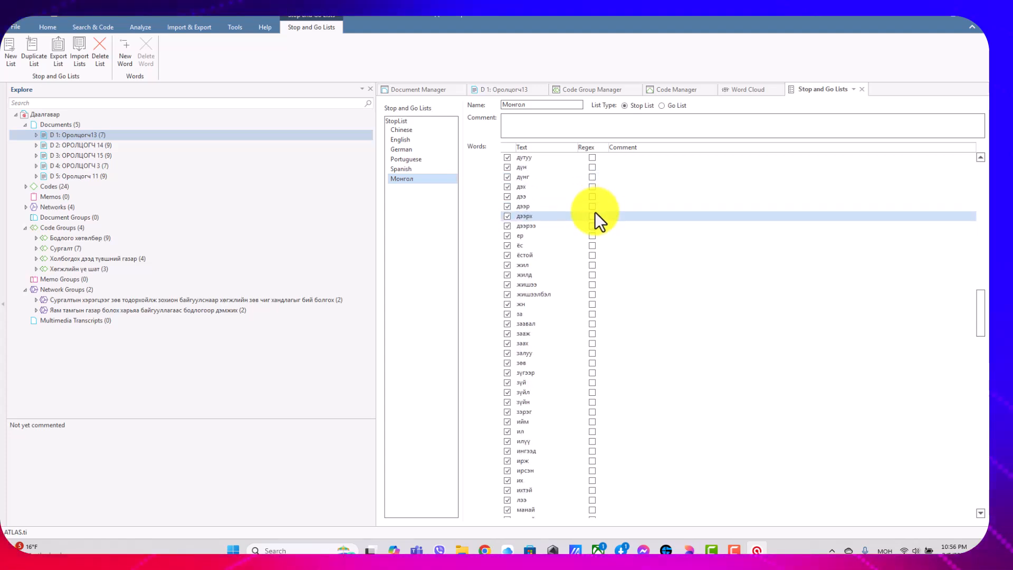
pyautogui.scroll(-20, 595, 212)
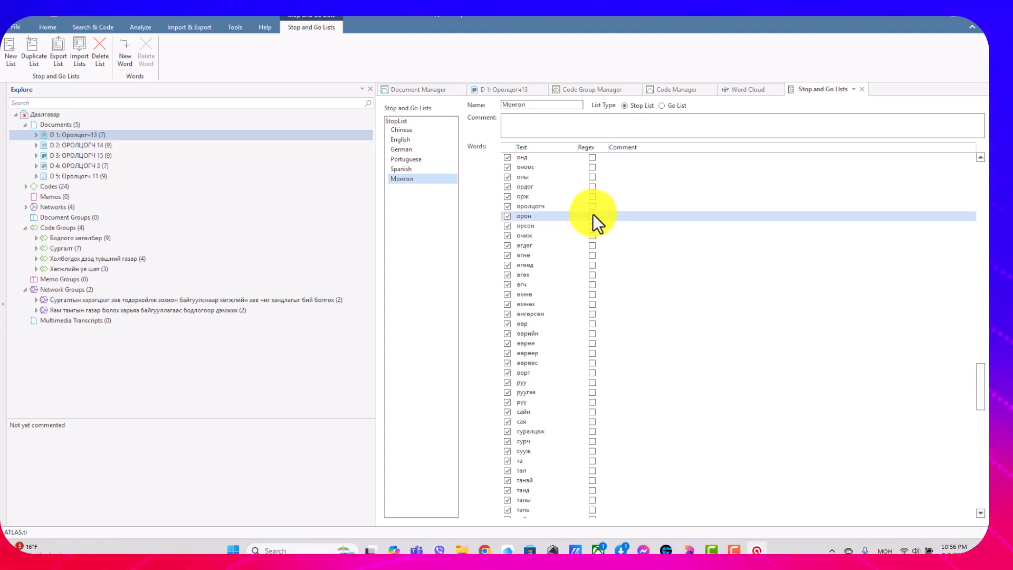
pyautogui.scroll(-20, 593, 216)
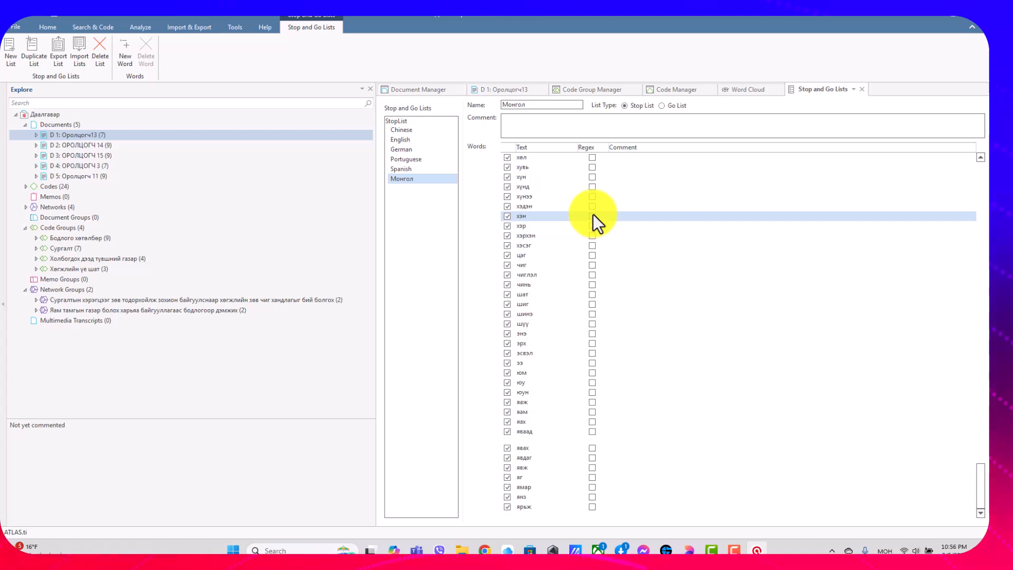
pyautogui.click(739, 95)
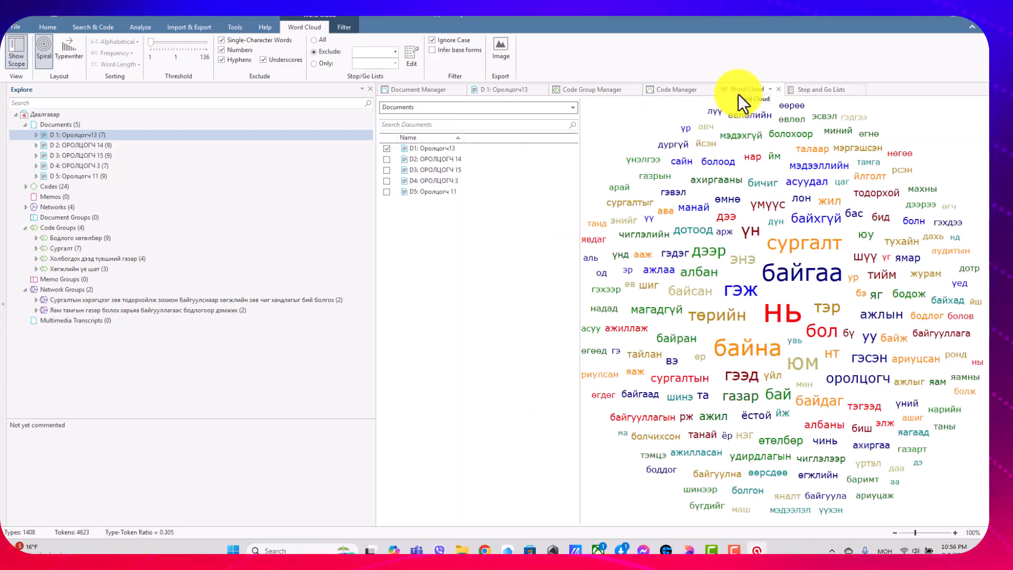
pyautogui.click(394, 52)
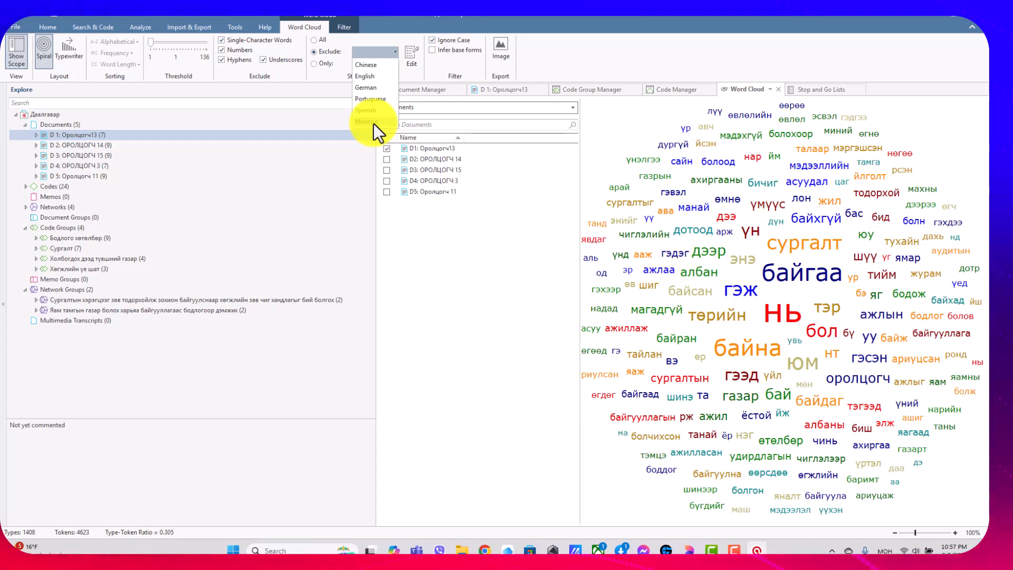
pyautogui.click(373, 122)
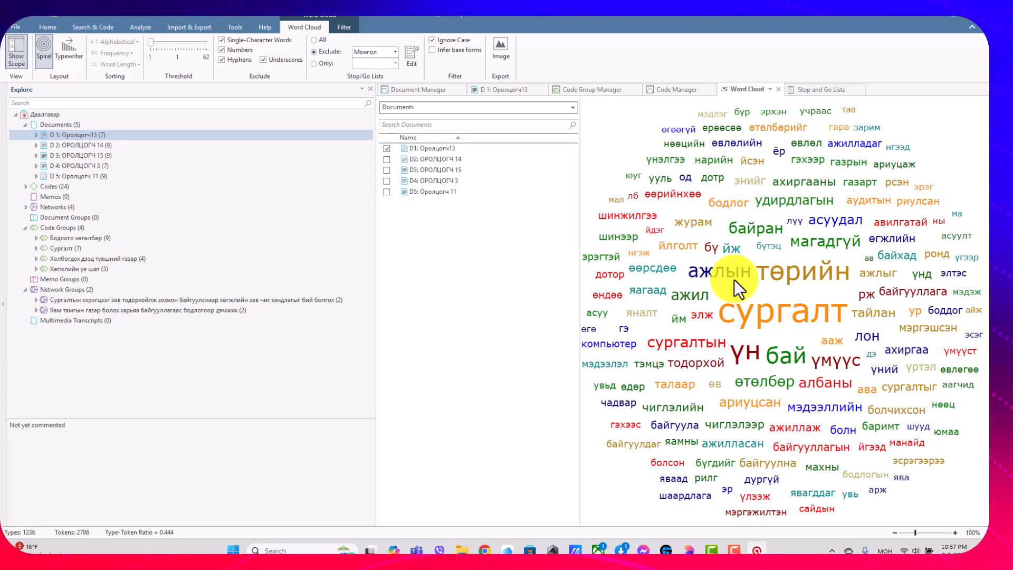
# Try the Typewriter layout and a higher frequency threshold on the word cloud, restoring the Spiral layout and the threshold of 1.
pyautogui.click(71, 49)
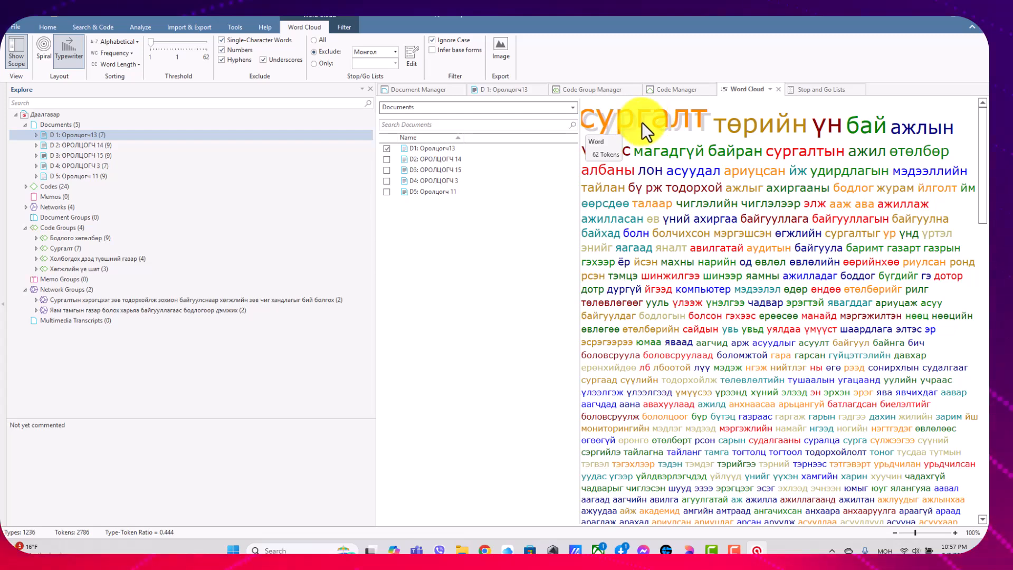
pyautogui.click(42, 51)
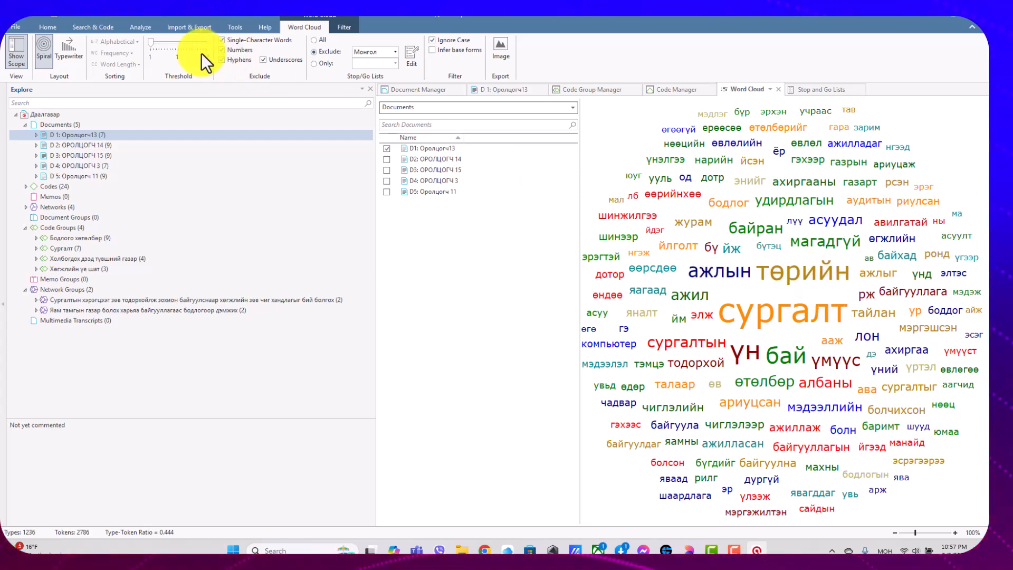
pyautogui.moveTo(151, 42); pyautogui.dragTo(164, 42)
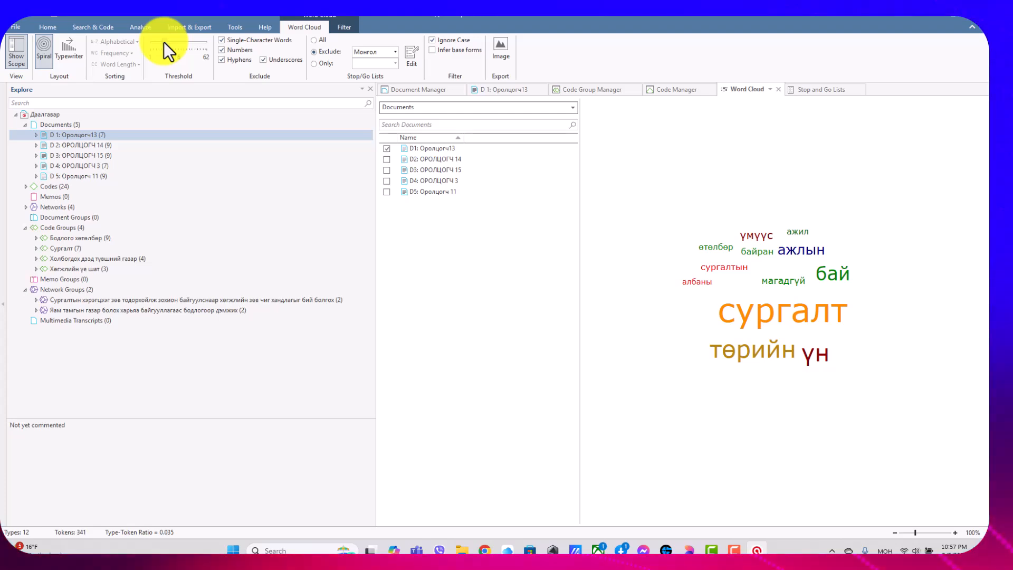
pyautogui.moveTo(165, 42); pyautogui.dragTo(125, 41)
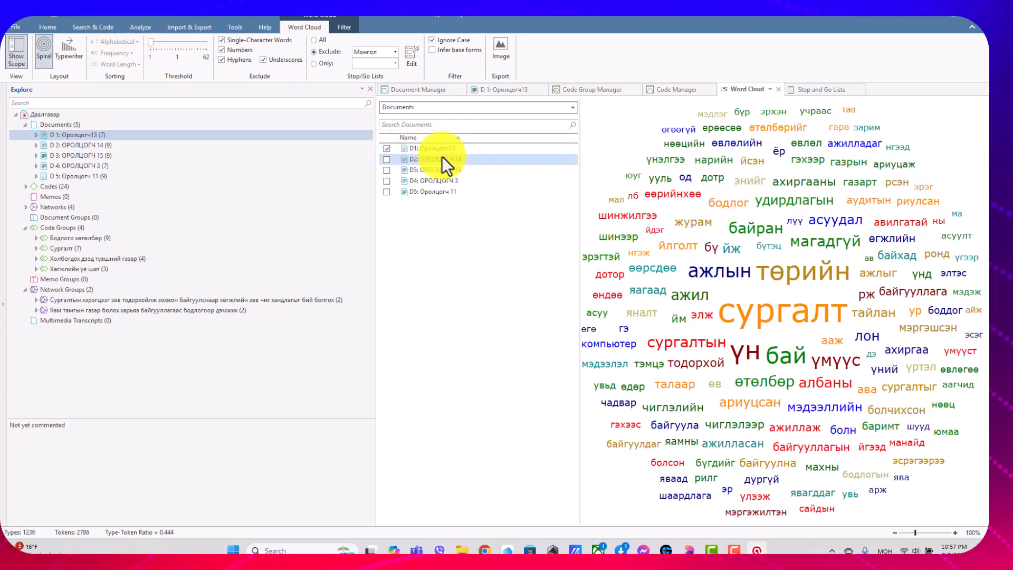
# View the word clouds of documents D2, D3, D4 and D5 one at a time, ending back on D1: Оролцогч13 alone.
pyautogui.click(387, 149)
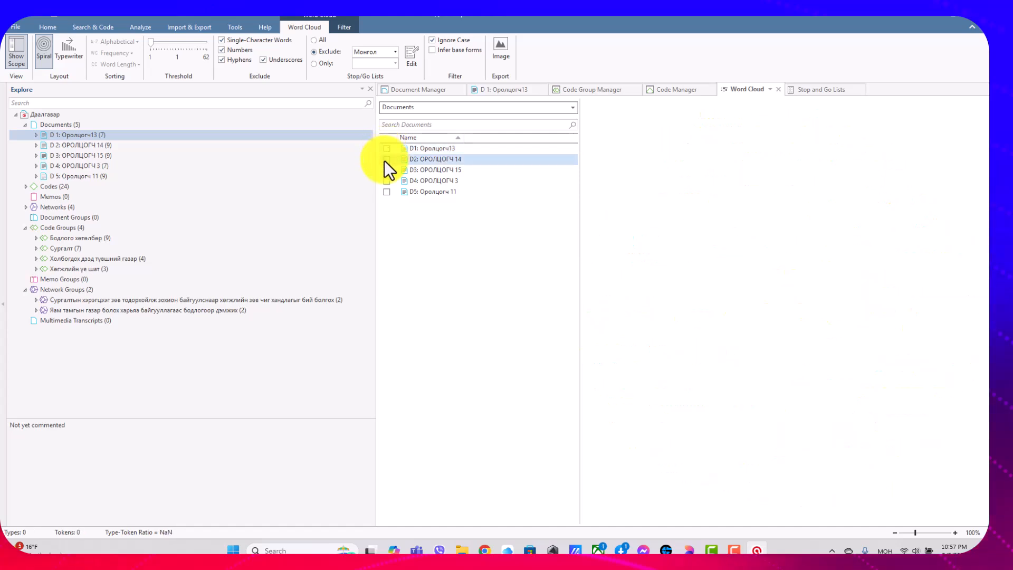
pyautogui.click(388, 160)
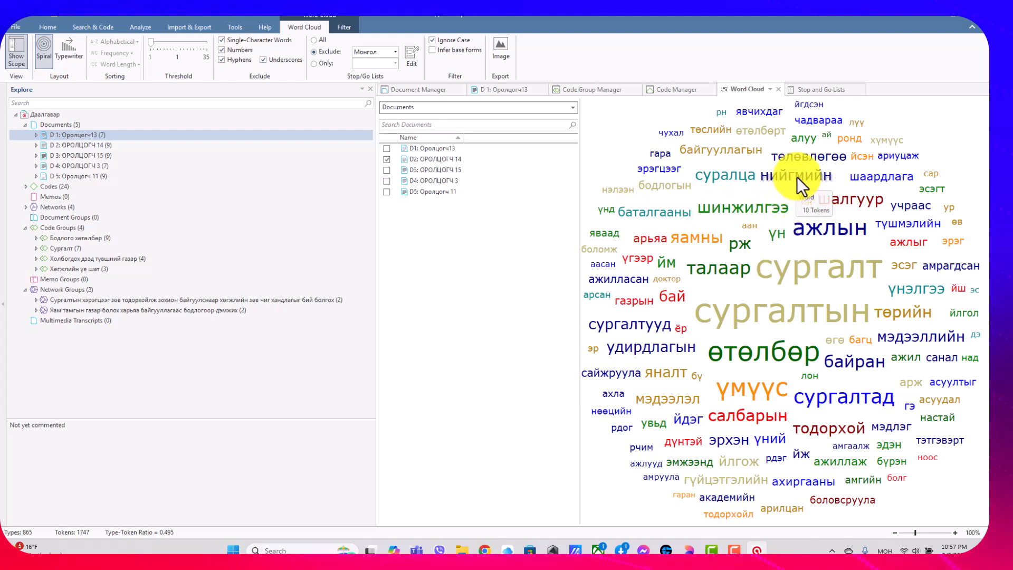
pyautogui.click(388, 160)
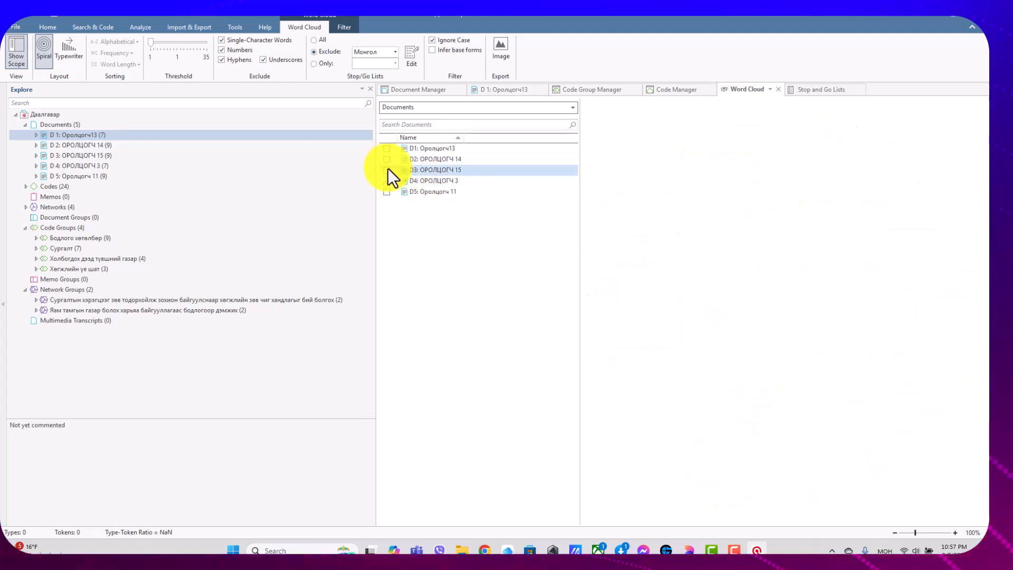
pyautogui.click(387, 171)
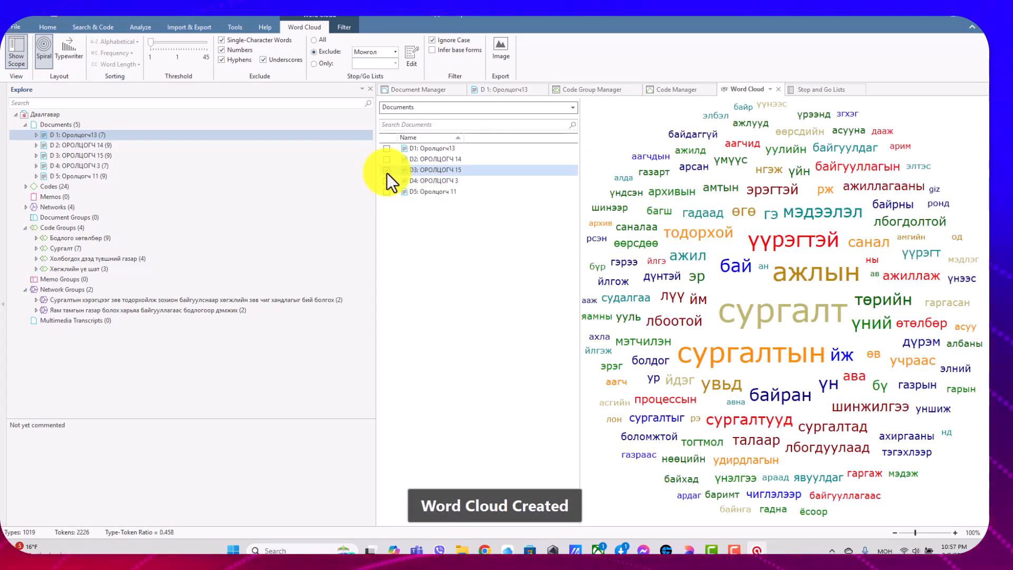
pyautogui.click(388, 173)
pyautogui.click(387, 181)
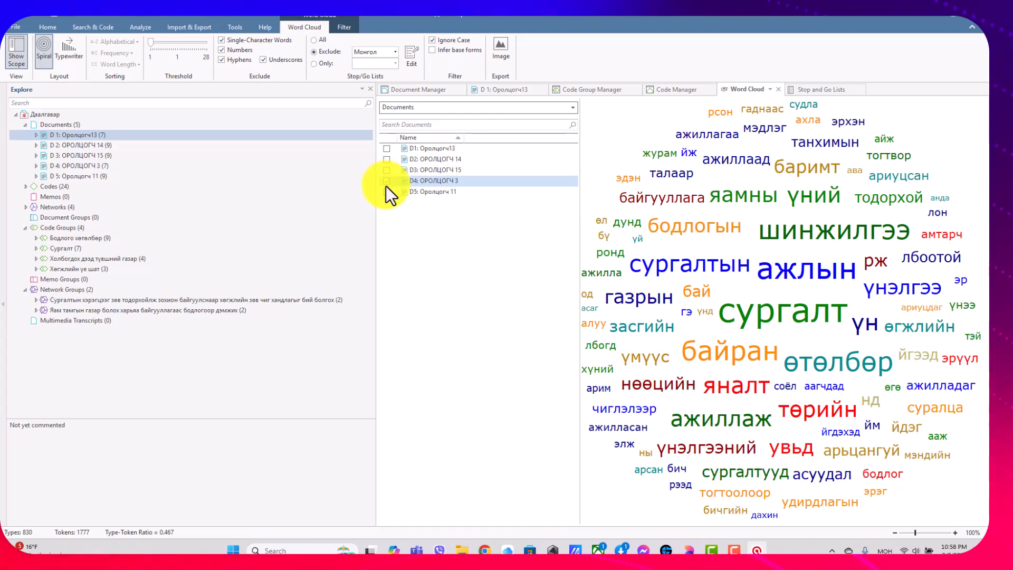
pyautogui.click(386, 192)
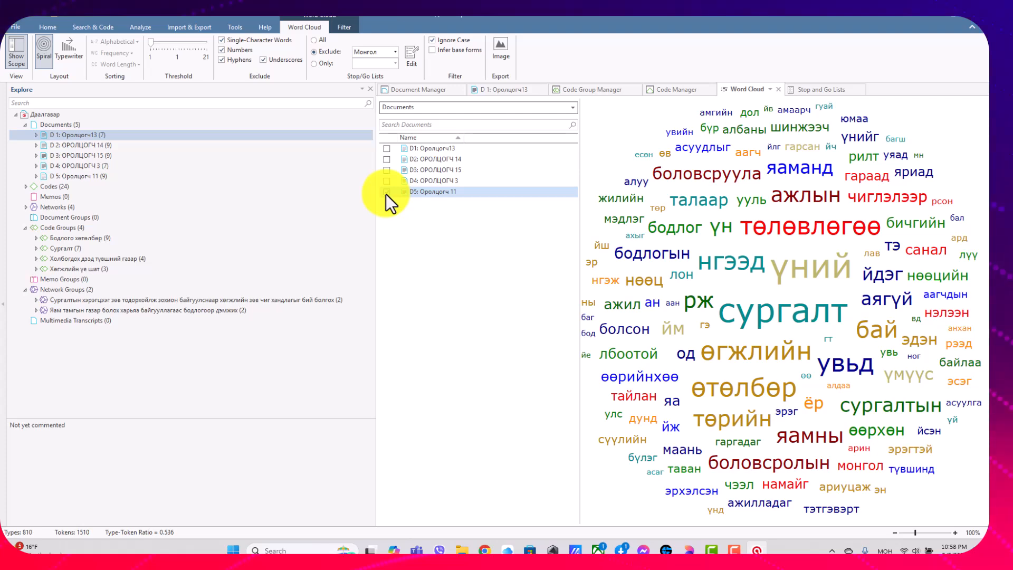
pyautogui.click(387, 192)
pyautogui.click(387, 150)
pyautogui.click(387, 151)
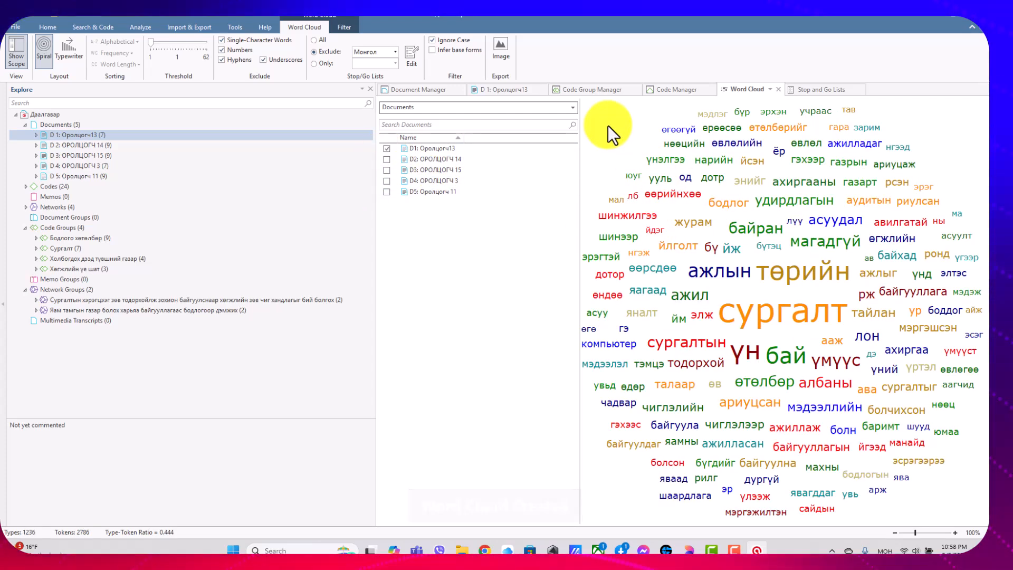
# Export the word cloud as a JPG image named Даалгавар to the Desktop.
pyautogui.click(505, 57)
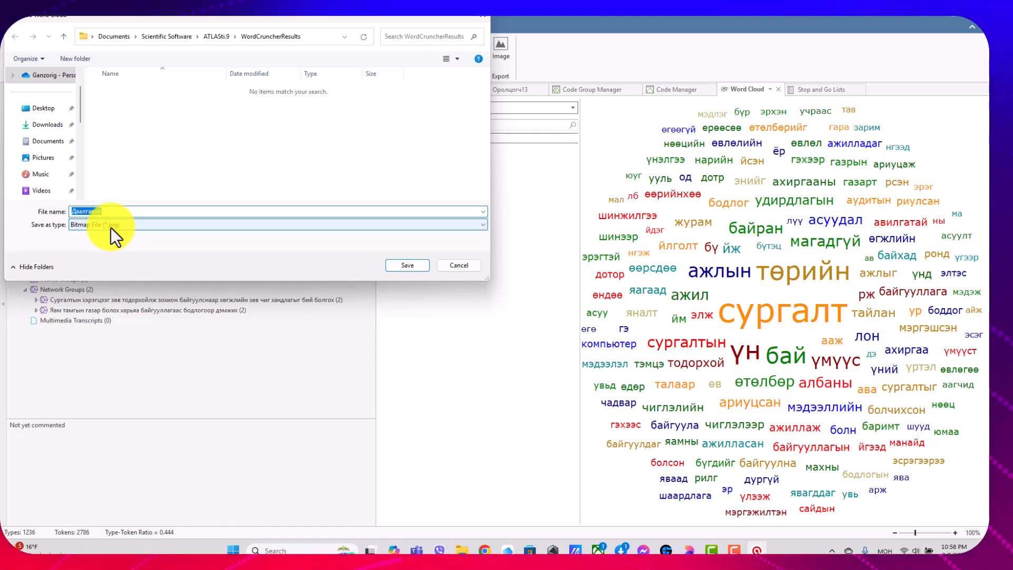
pyautogui.click(42, 108)
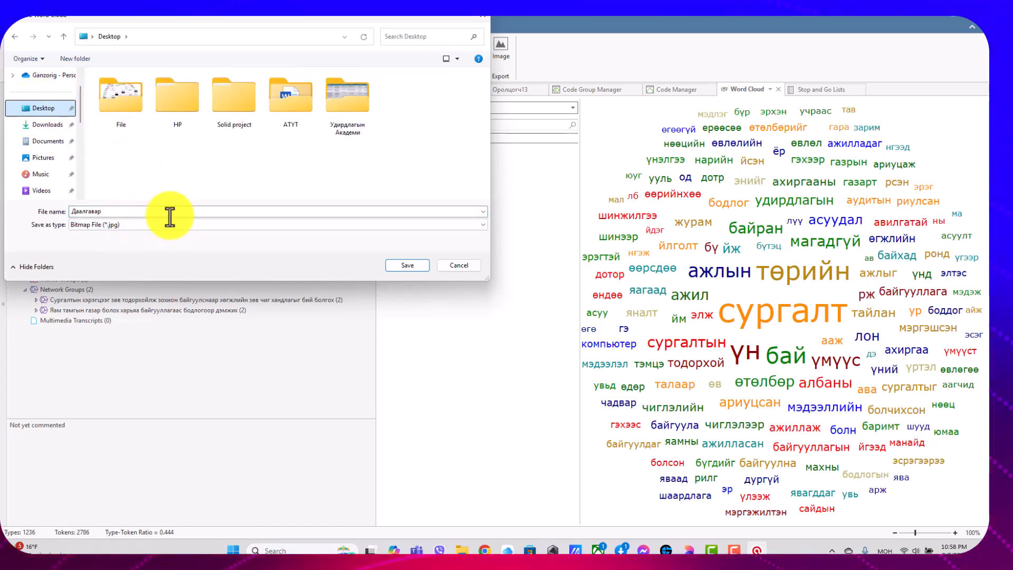
pyautogui.click(403, 267)
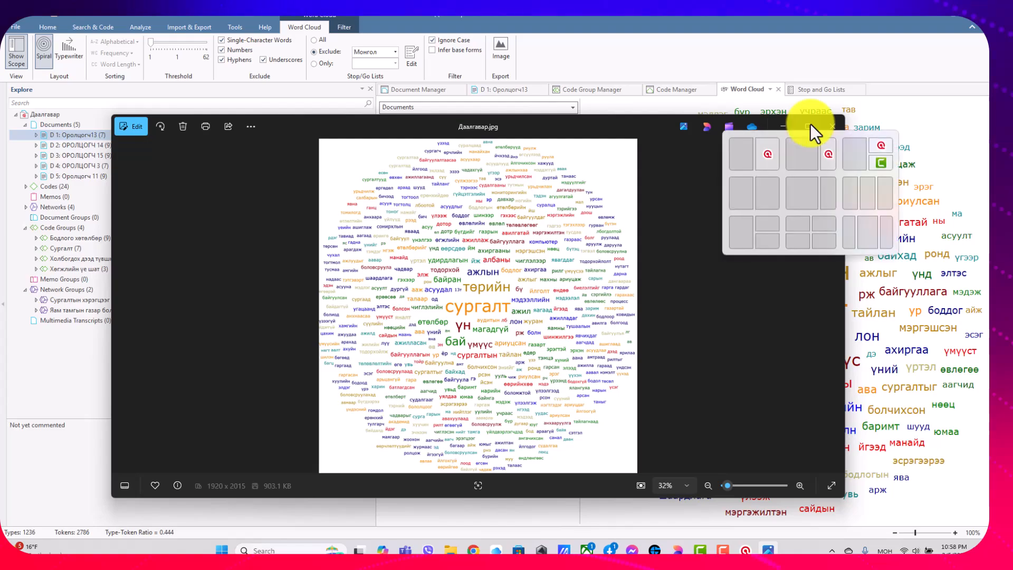
# Maximize the exported Даалгавар.jpg in the photo viewer, inspect the word cloud image and close the viewer.
pyautogui.click(811, 124)
pyautogui.scroll(3, 507, 177)
pyautogui.scroll(-3, 507, 176)
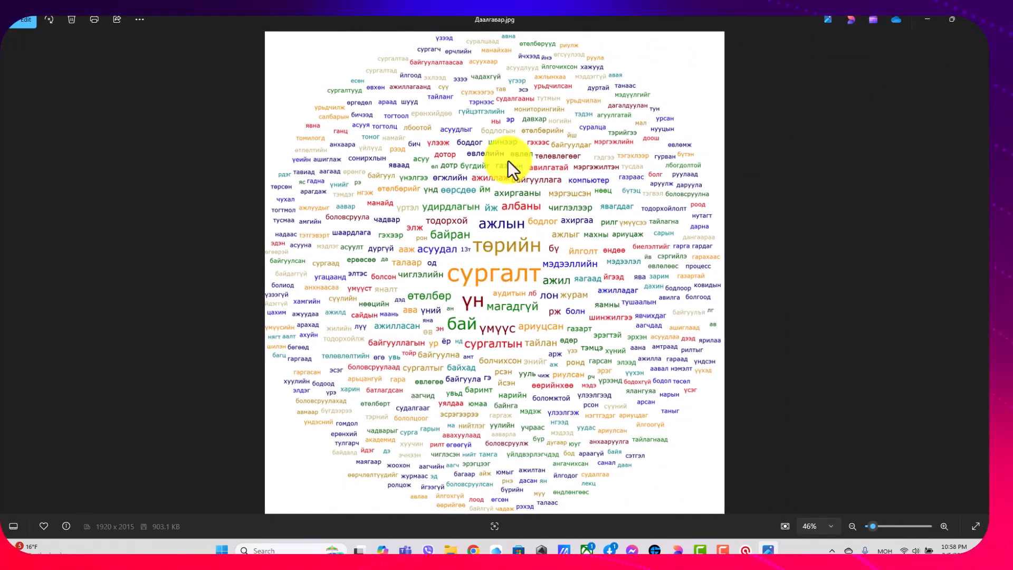
pyautogui.click(926, 22)
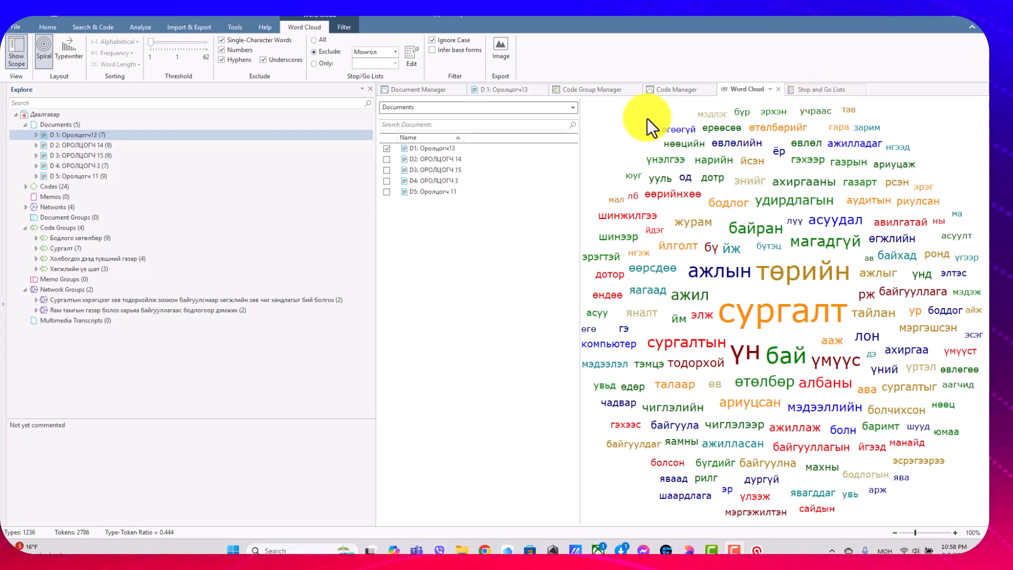
# Bring up the available commands for the Codes branch in the project tree.
pyautogui.rightClick(108, 187)
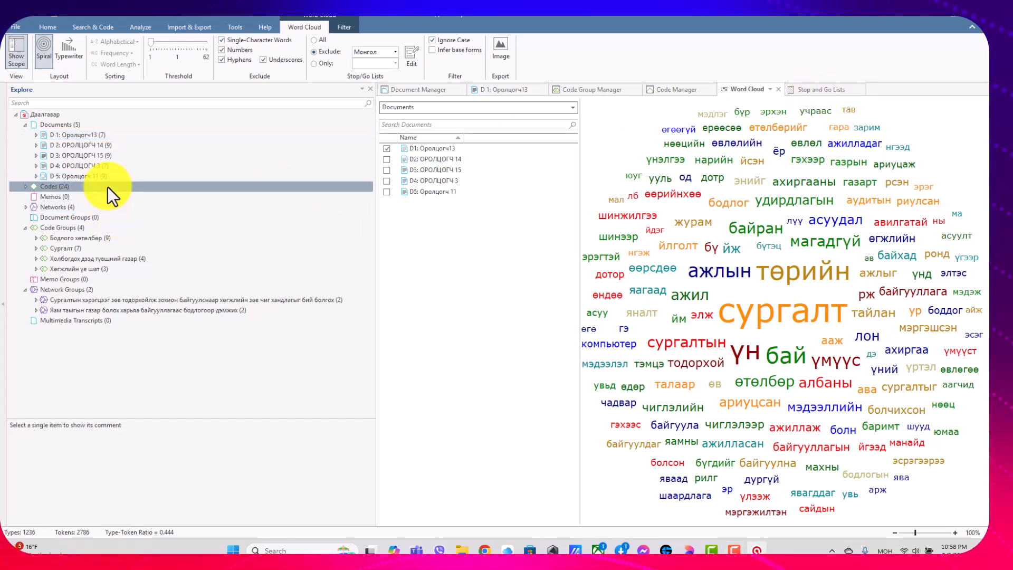
pyautogui.rightClick(56, 186)
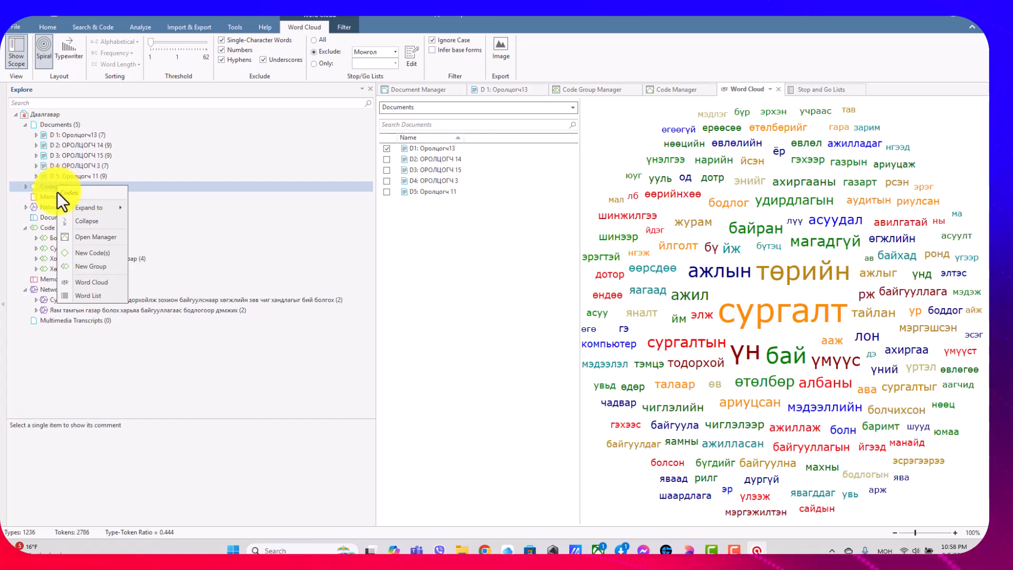